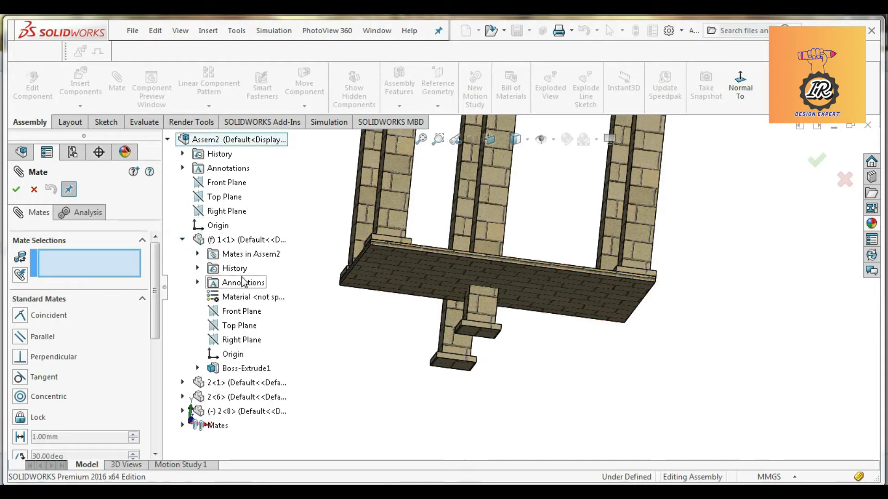
- Add a coincident mate between the Right Plane of base 1<1> and the Top Plane of pillar pair 2<8>
left_click(241, 340)
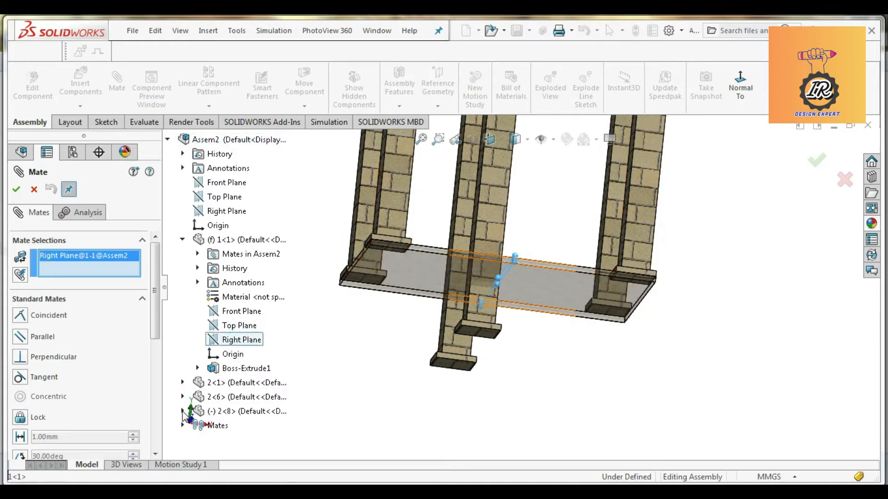
left_click(183, 411)
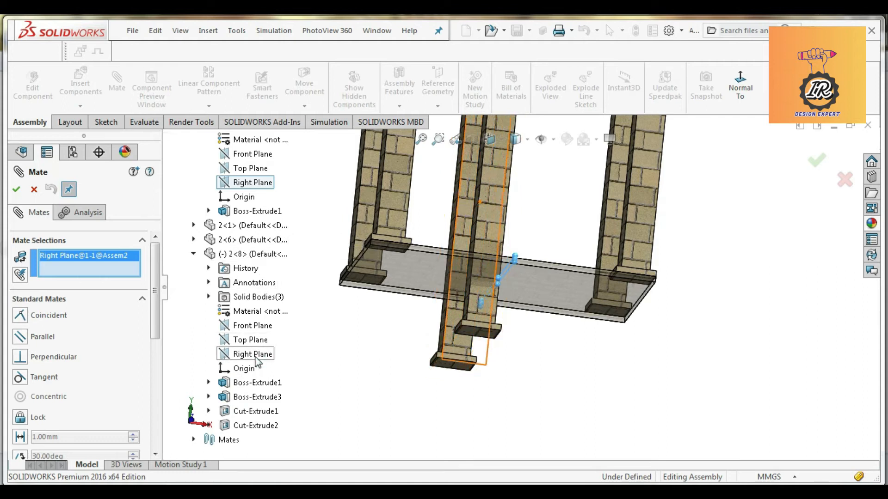
left_click(258, 342)
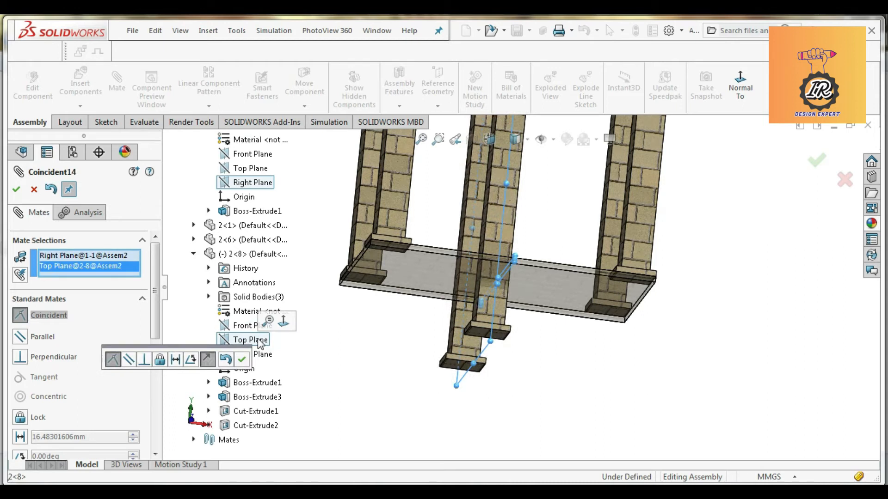
scroll(532, 299, "up", 2)
middle_click_drag(532, 299, 524, 320)
left_click(241, 362)
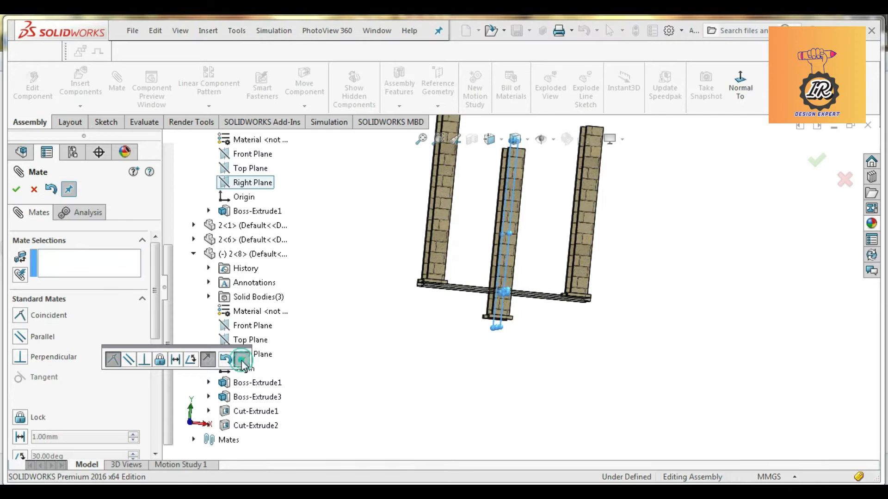
- Add a coincident mate between the underside of the 2<8> pillar foot and the top face of the base
scroll(513, 327, "down", 3)
middle_click_drag(513, 327, 520, 332)
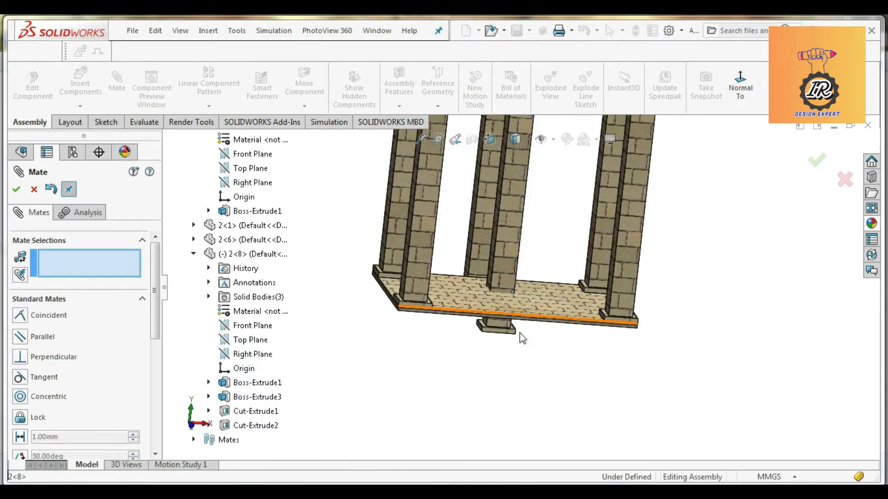
scroll(520, 333, "down", 2)
middle_click_drag(461, 347, 524, 254)
left_click(524, 251)
middle_click_drag(550, 227, 540, 351)
left_click(551, 277)
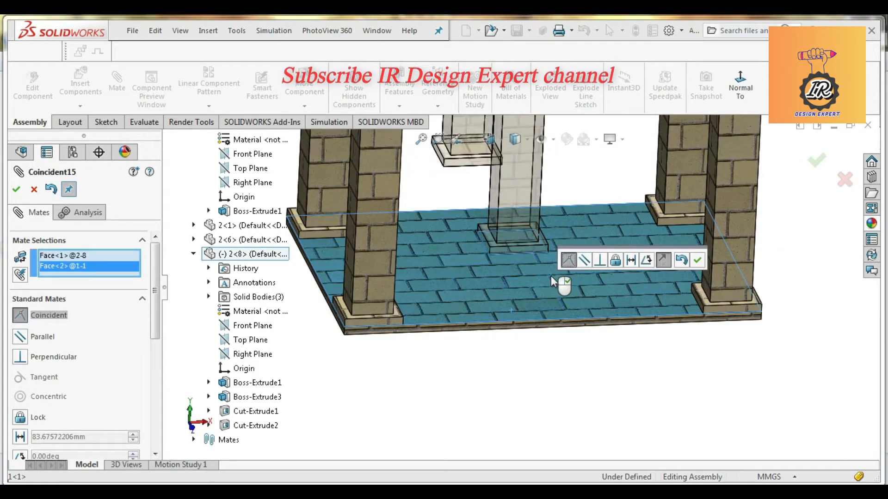
left_click(695, 260)
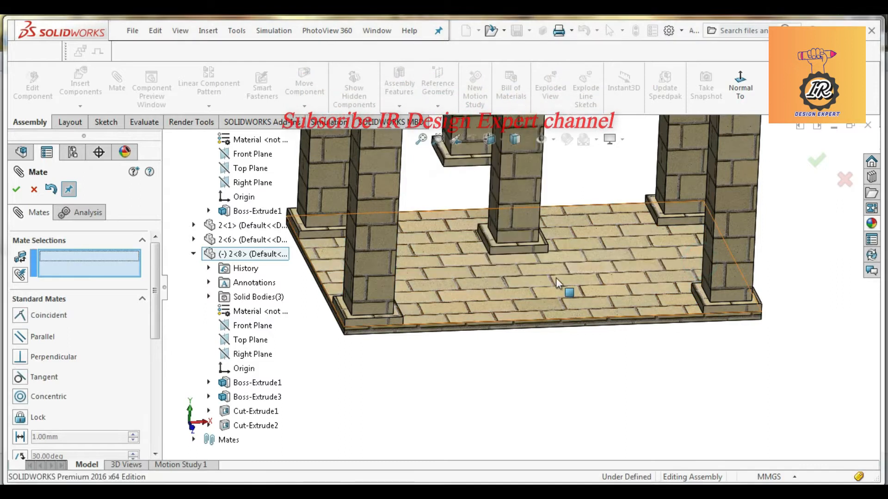
- Mate the outer side face of the 2<8> pillar foot coincident with the base's long side face, and finish mating
left_click(528, 249)
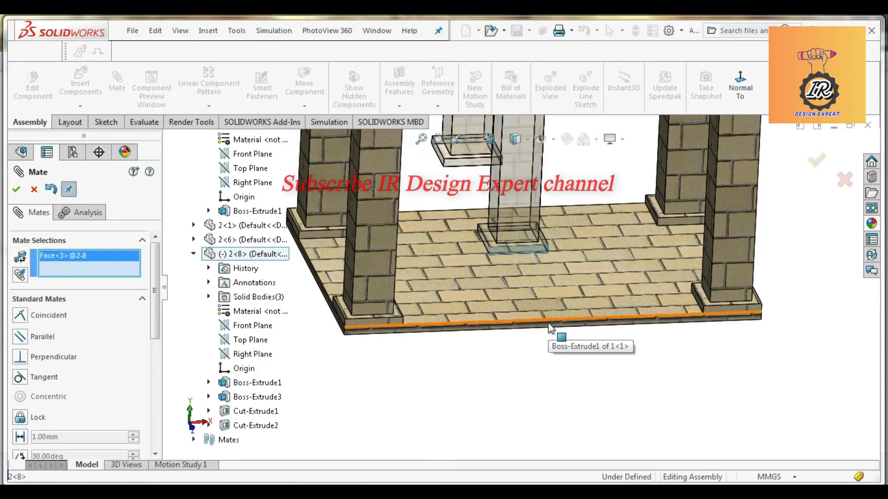
left_click(550, 329)
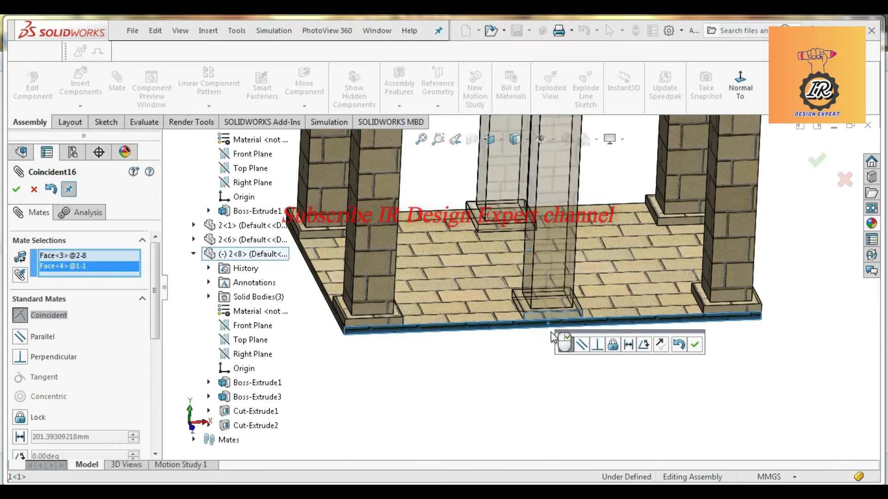
left_click(695, 345)
scroll(554, 391, "down", 3)
middle_click_drag(561, 388, 540, 368)
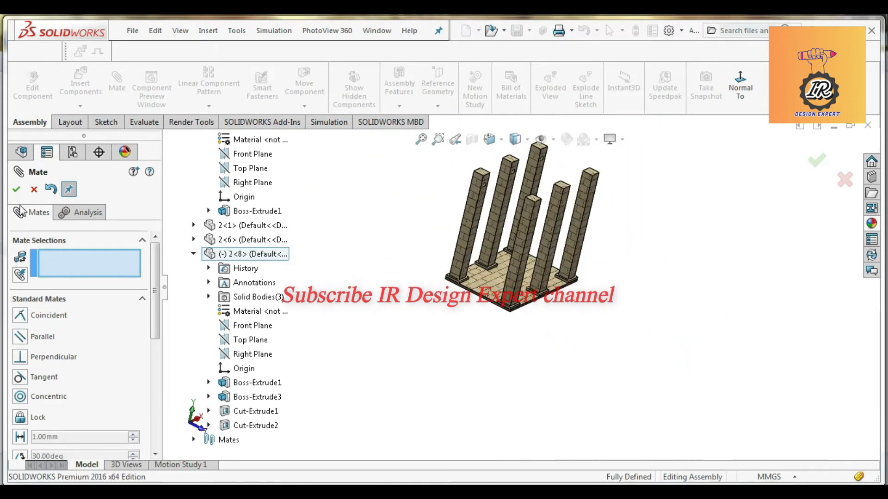
left_click(16, 189)
scroll(564, 164, "down", 1)
middle_click_drag(555, 249, 531, 237)
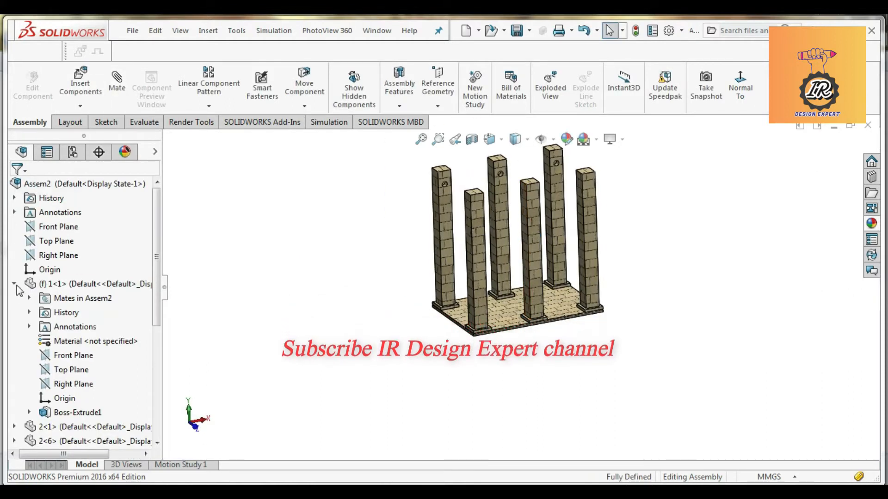
- Insert the red bent bar, part 3, rotated 90° about Y, and place it beside the pillars
left_click(14, 284)
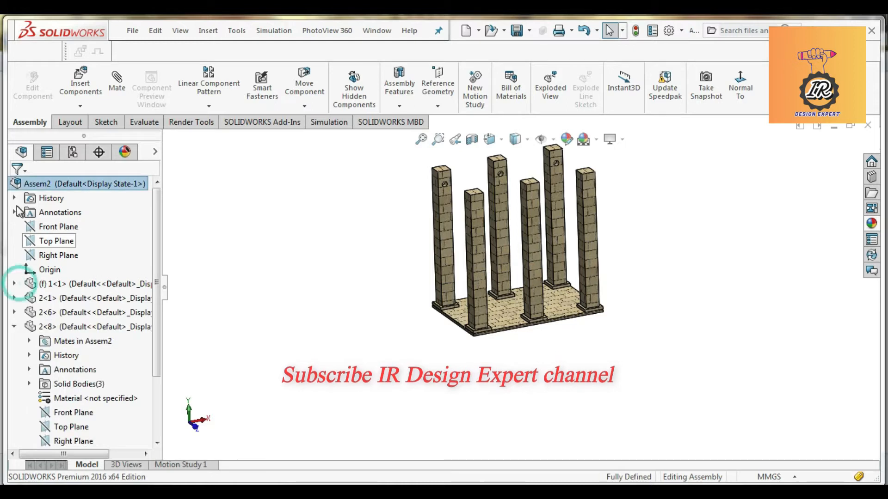
left_click(15, 327)
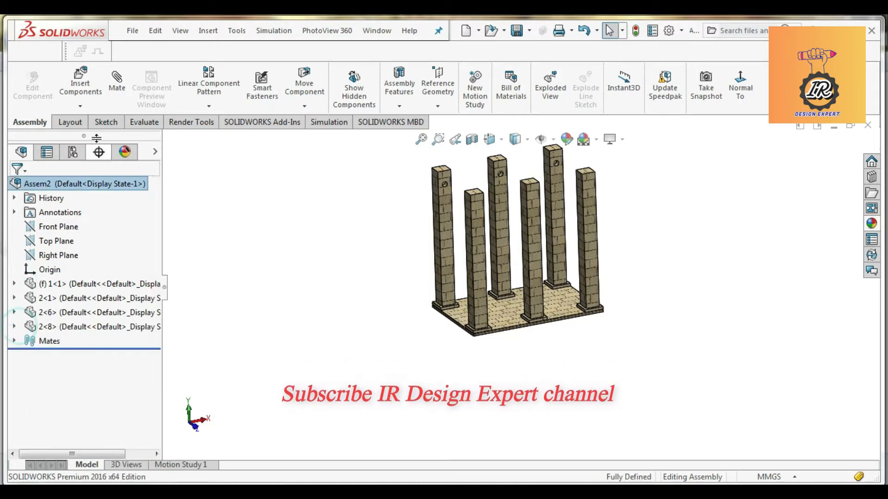
left_click(79, 85)
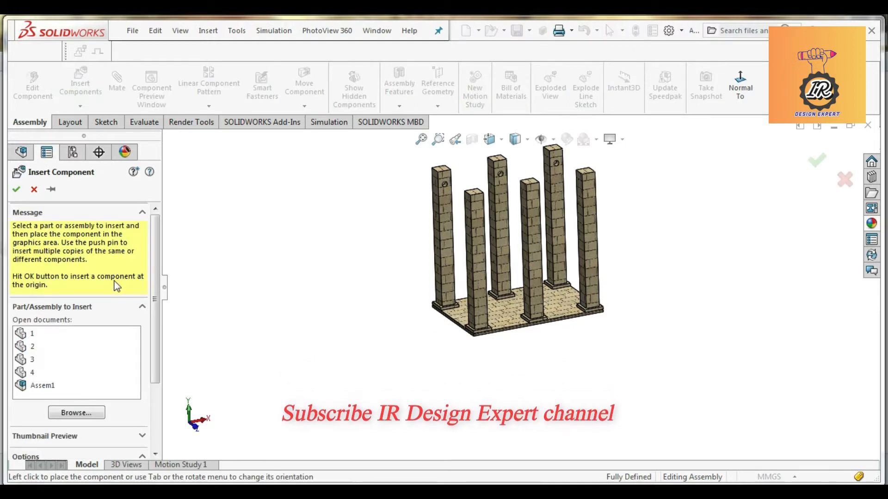
left_click(34, 374)
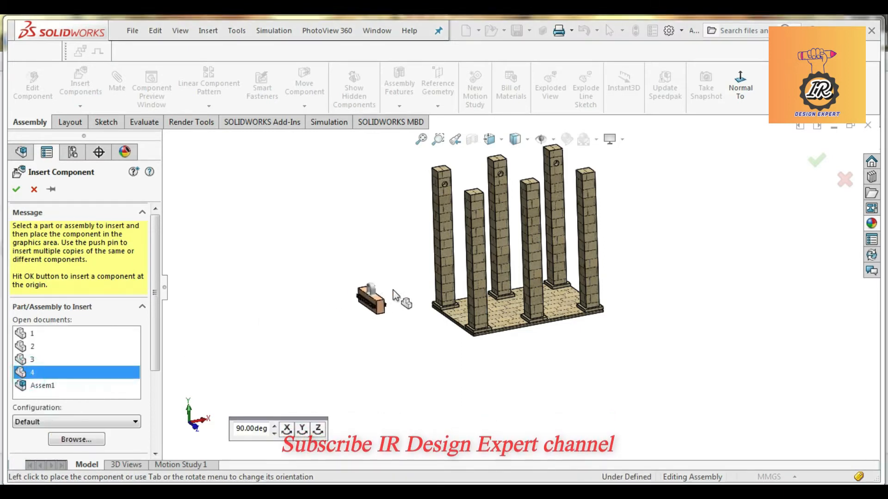
scroll(393, 294, "down", 2)
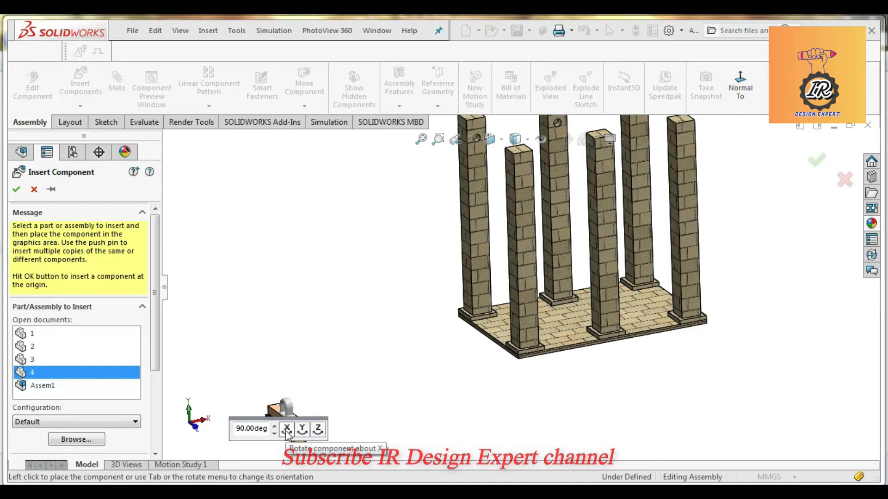
left_click(31, 362)
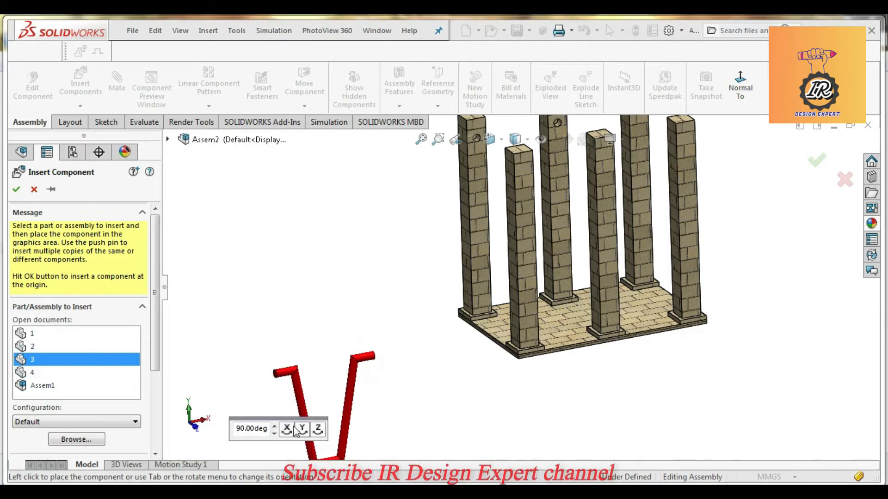
left_click(287, 430)
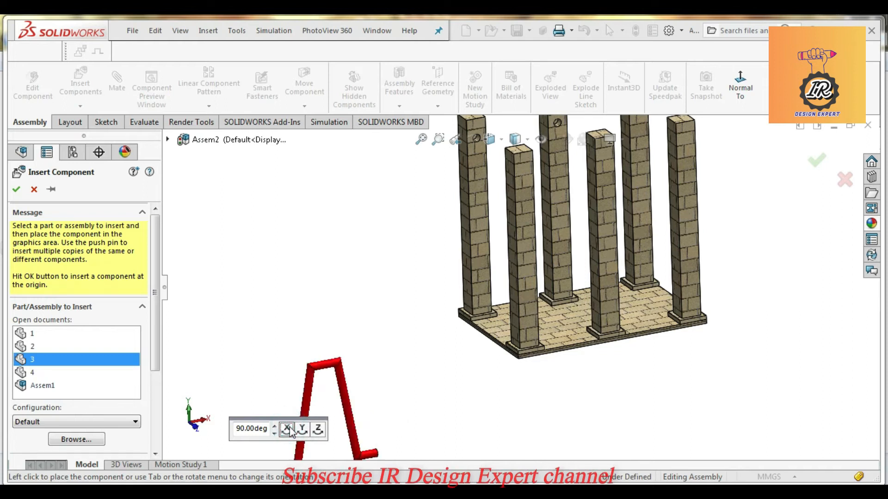
left_click(288, 429)
left_click(288, 430)
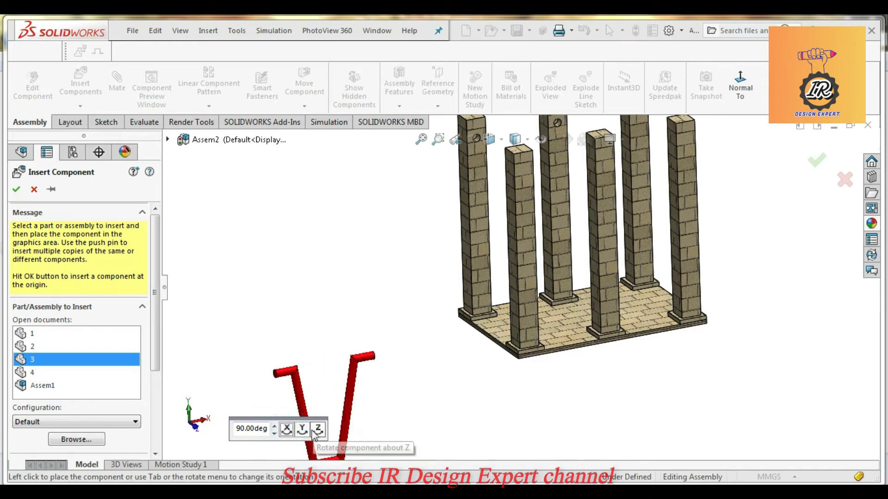
left_click(302, 430)
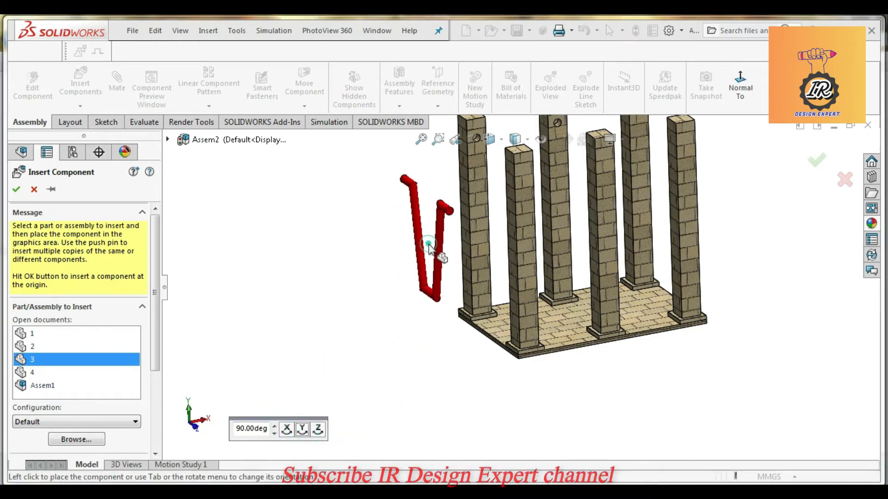
left_click(429, 246)
- Add a concentric mate between one end of the red bar and the hole in the nearest 2<6> pillar
scroll(431, 259, "down", 5)
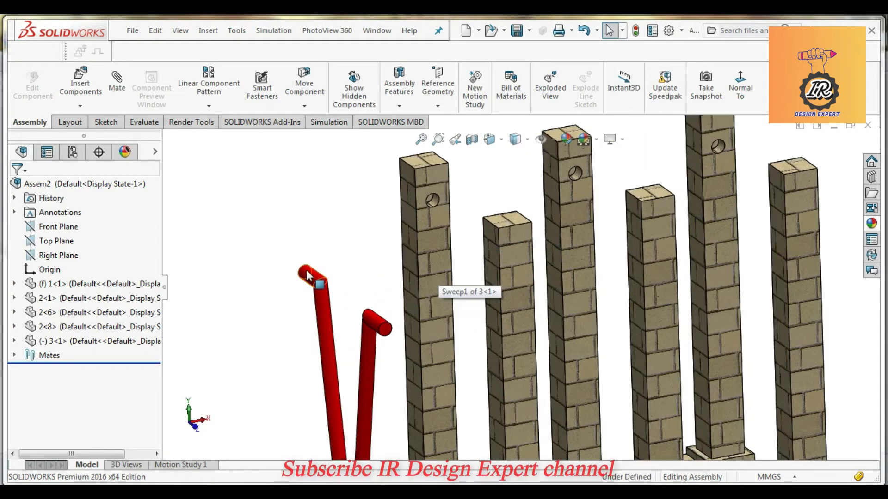
left_click(315, 275)
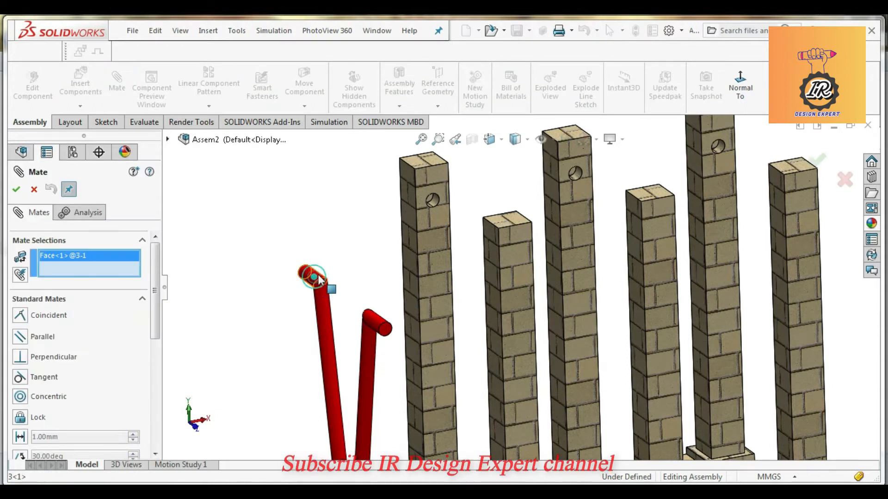
left_click(434, 201)
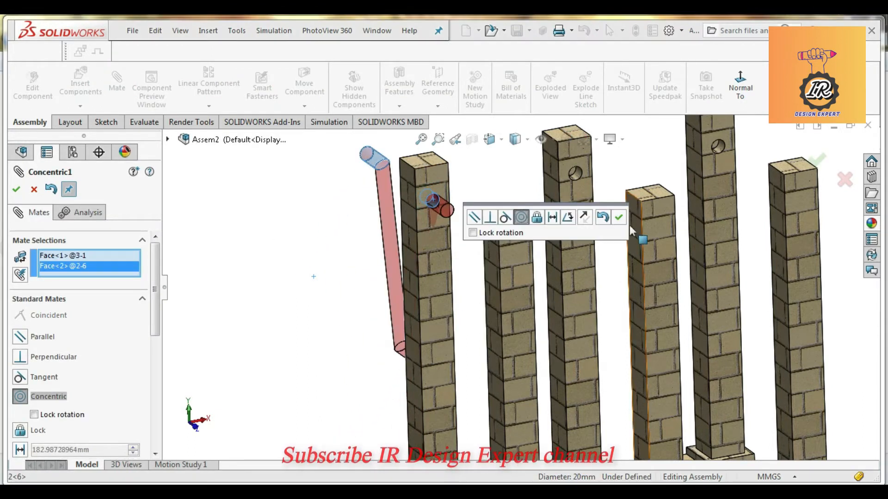
left_click(618, 217)
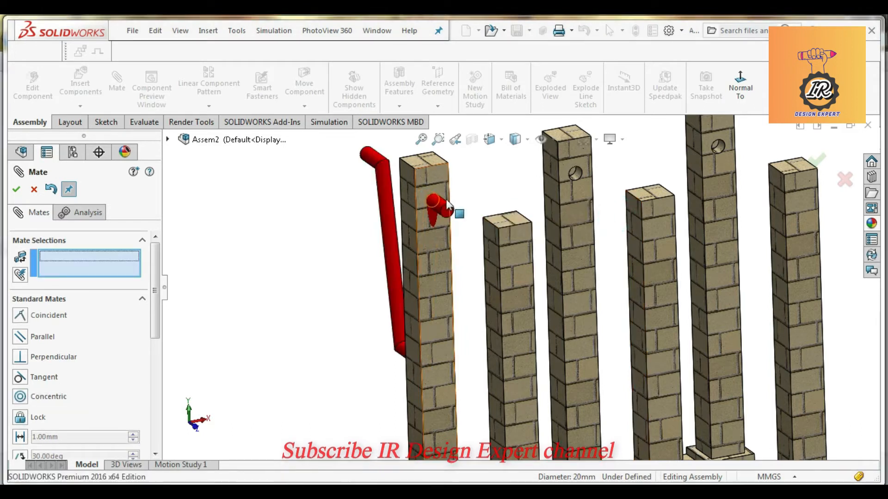
- Add a concentric mate between the red bar's other end and the hole in the opposite pillar of 2<6>
left_click(437, 209)
middle_click_drag(485, 272, 528, 307)
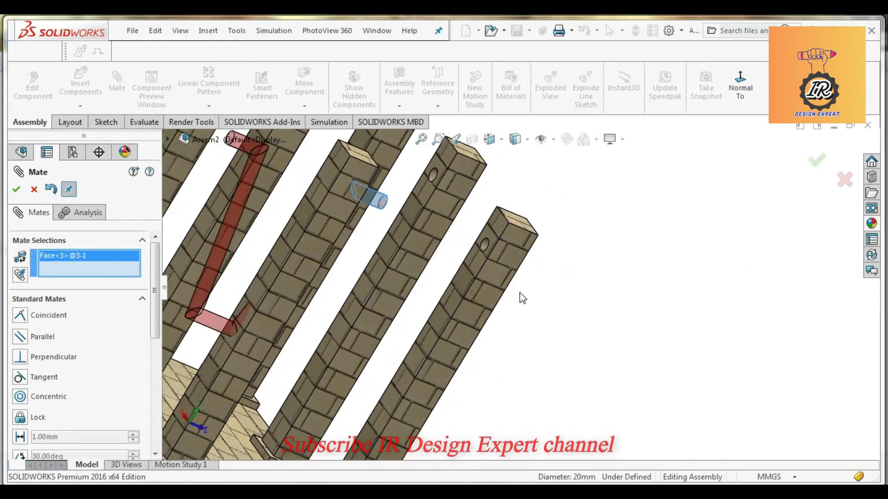
scroll(484, 248, "down", 5)
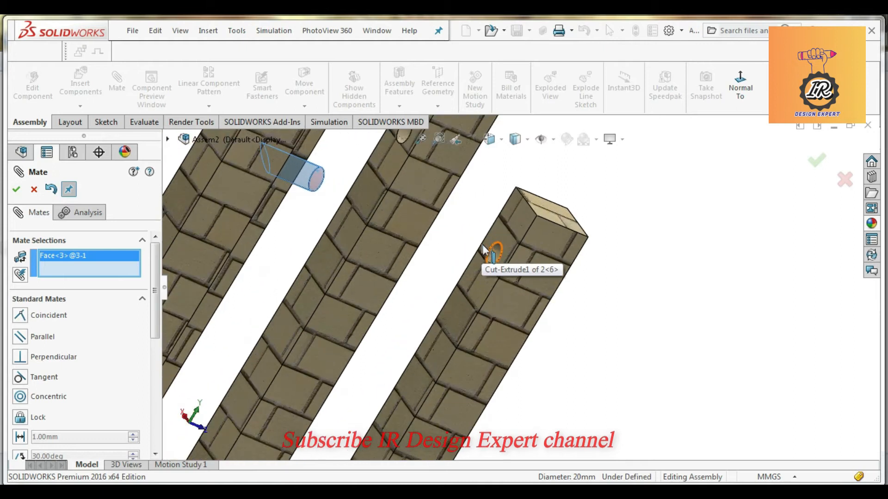
left_click(515, 264)
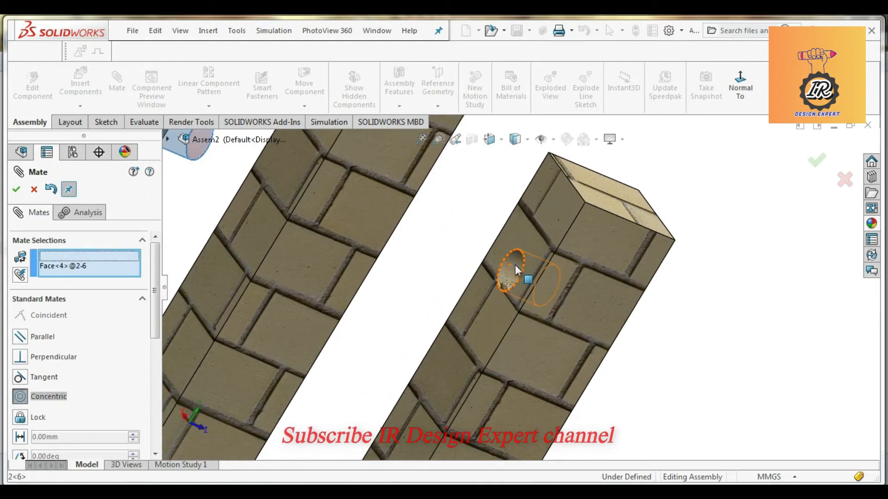
left_click(678, 236)
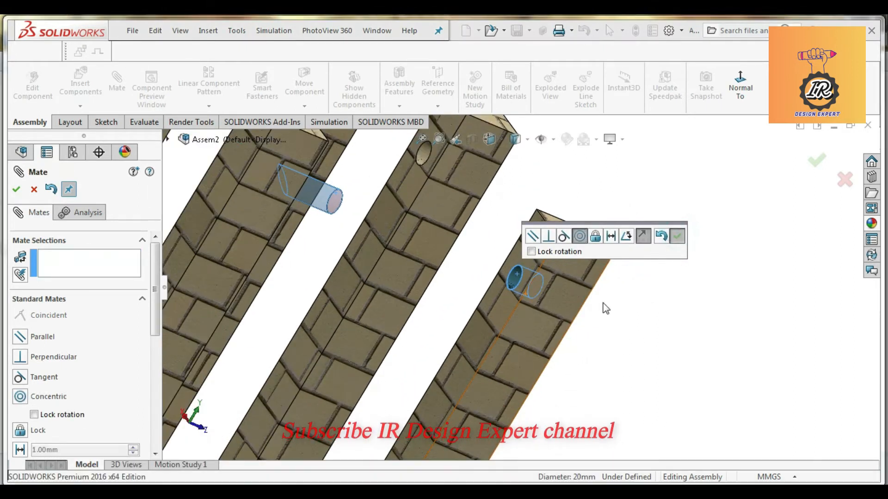
scroll(553, 318, "up", 10)
middle_click_drag(538, 332, 444, 296)
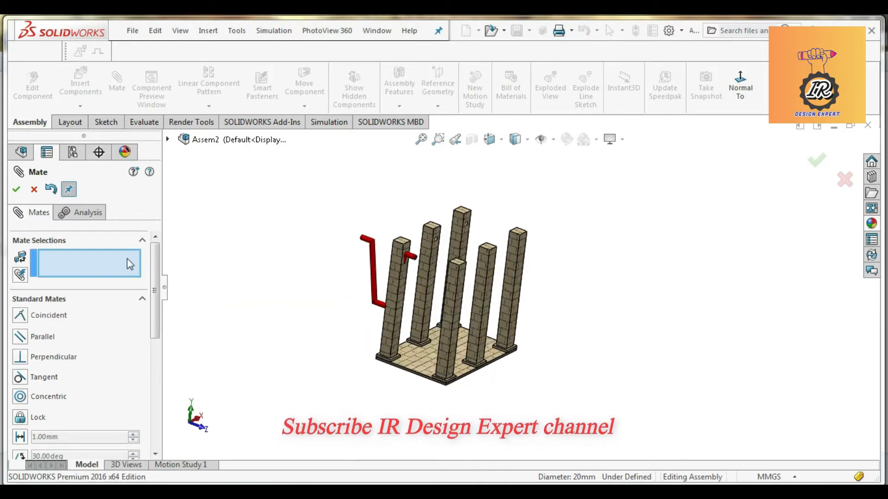
- Mate the Right Plane of pillar pair 2<6> coincident with the Right Plane of red bar 3<1>, and finish mating
left_click(168, 138)
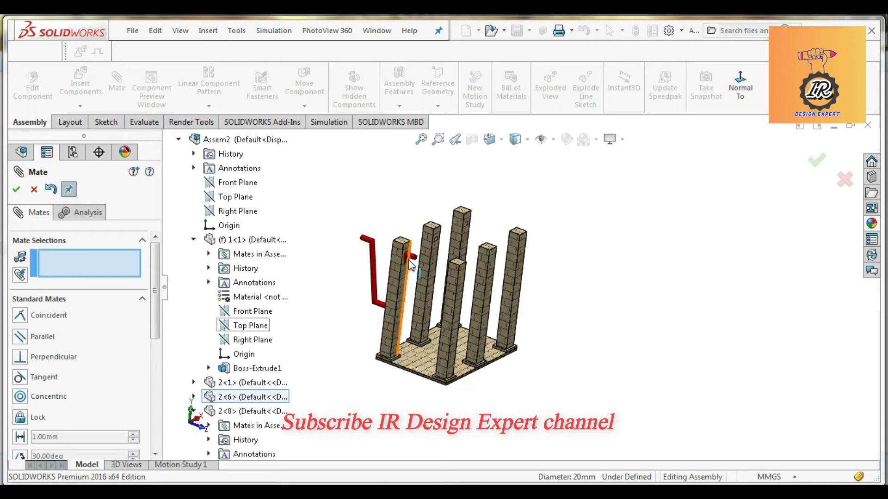
left_click(193, 240)
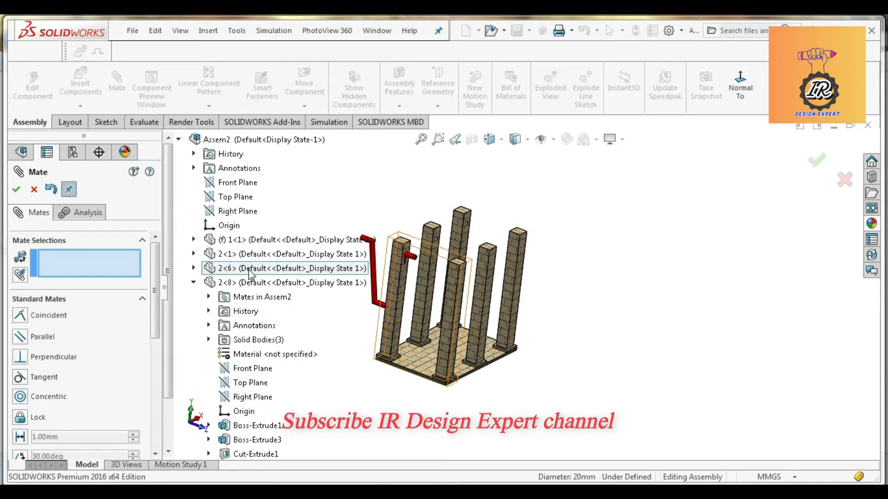
left_click(193, 268)
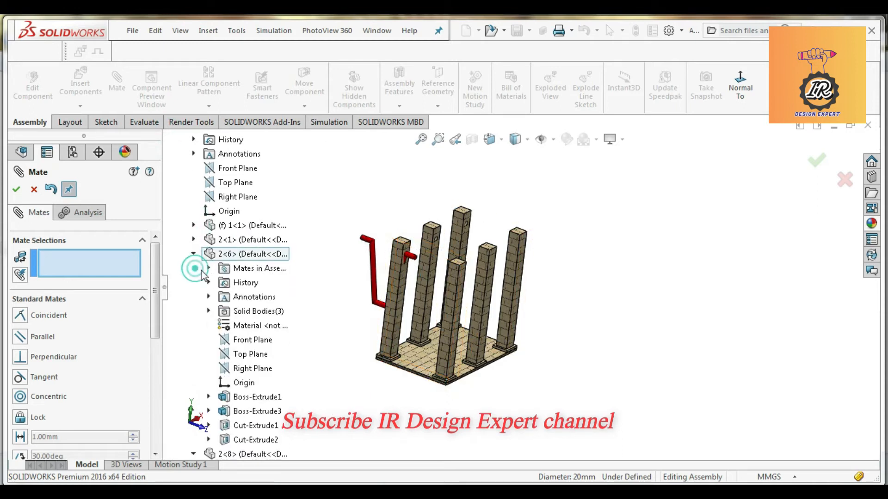
left_click(253, 368)
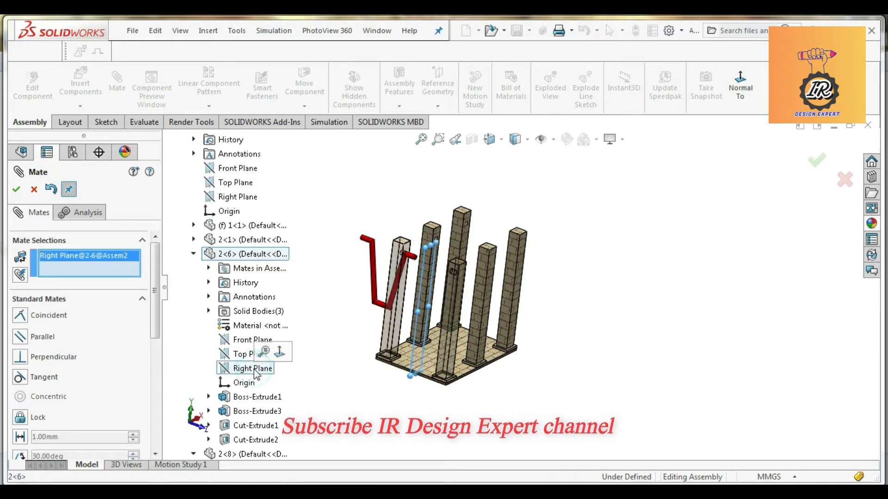
left_click(193, 253)
left_click(193, 254)
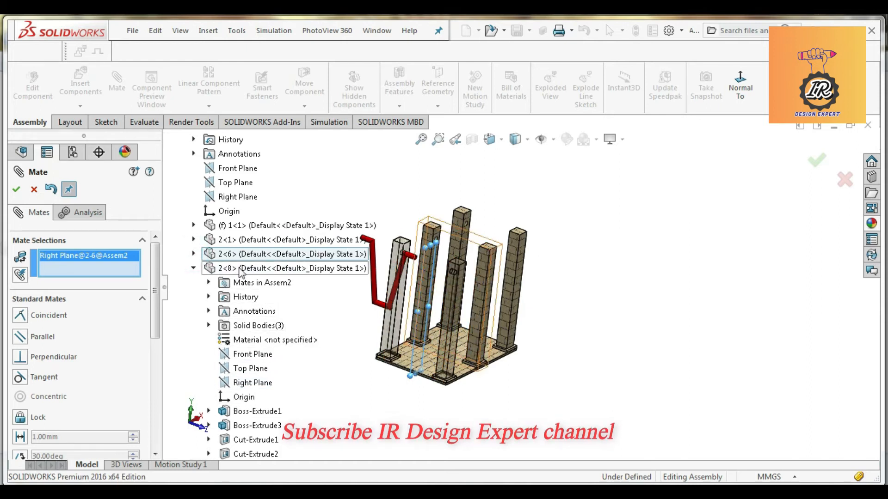
left_click(194, 268)
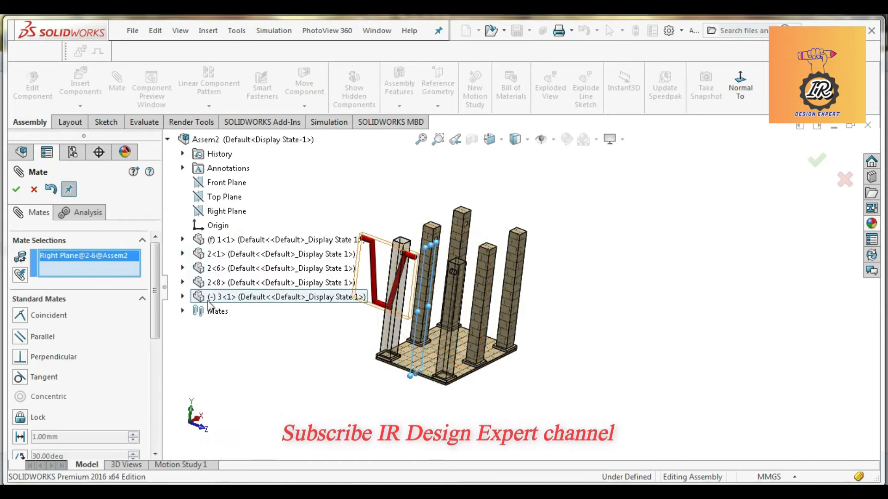
left_click(182, 297)
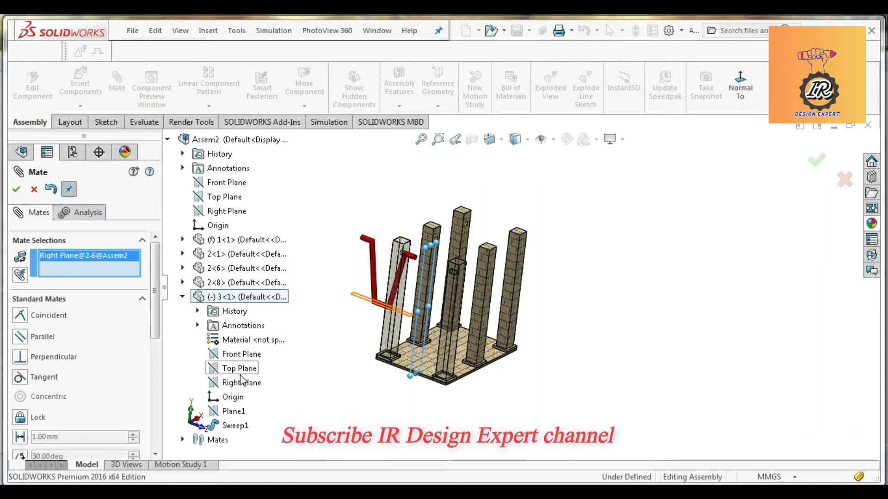
left_click(238, 388)
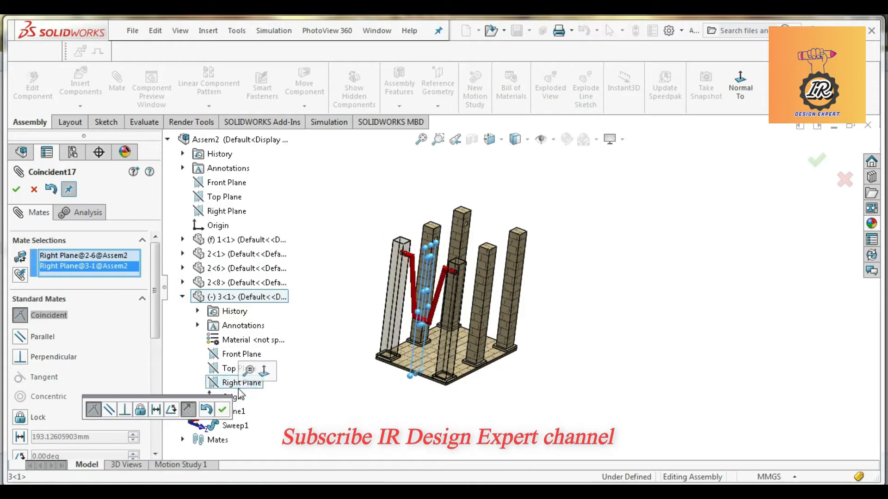
left_click(222, 410)
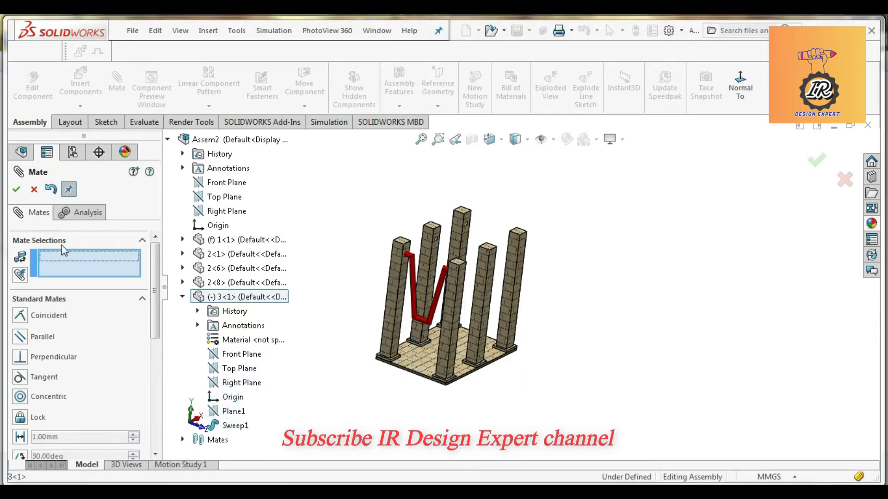
middle_click_drag(455, 285, 288, 254)
left_click(17, 190)
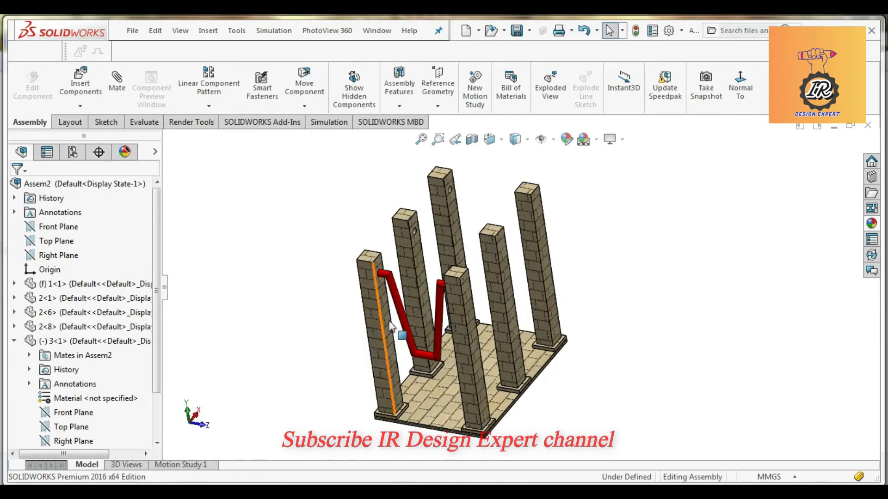
- Start copying the red bar with its mates, assigning the two facing holes of pillar pair 2<8> to Concentric1 and Concentric2
left_click(81, 106)
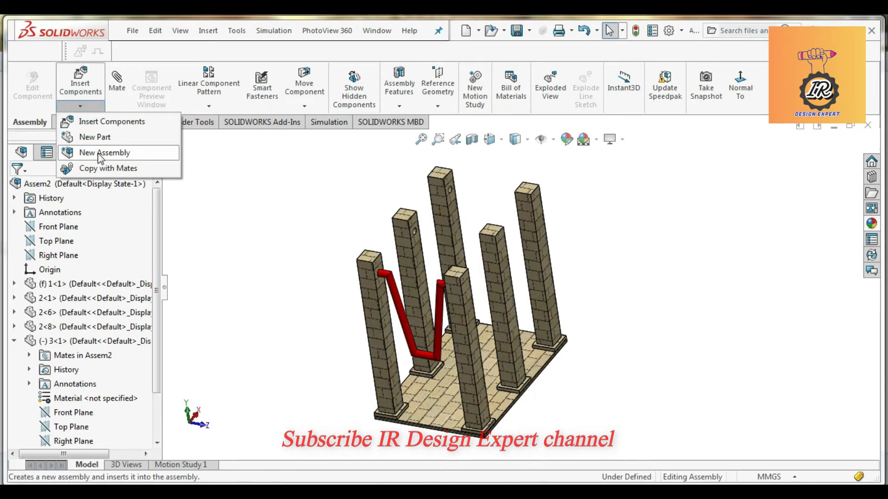
left_click(102, 169)
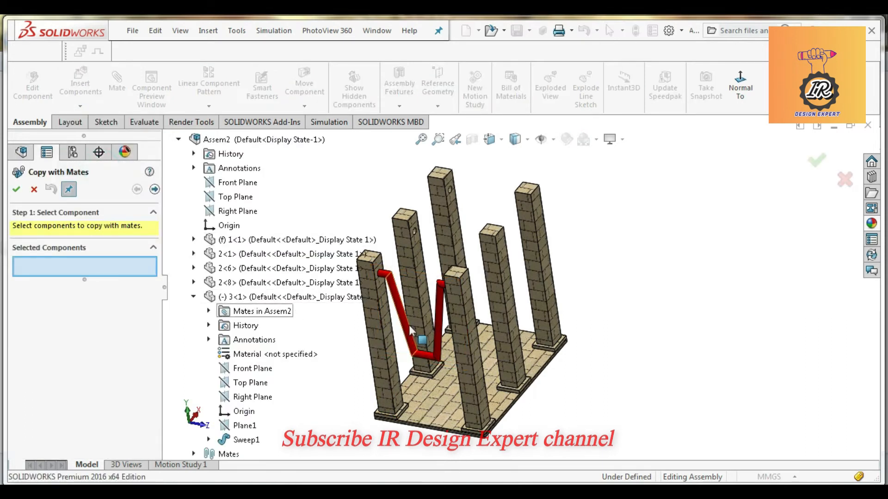
left_click(424, 355)
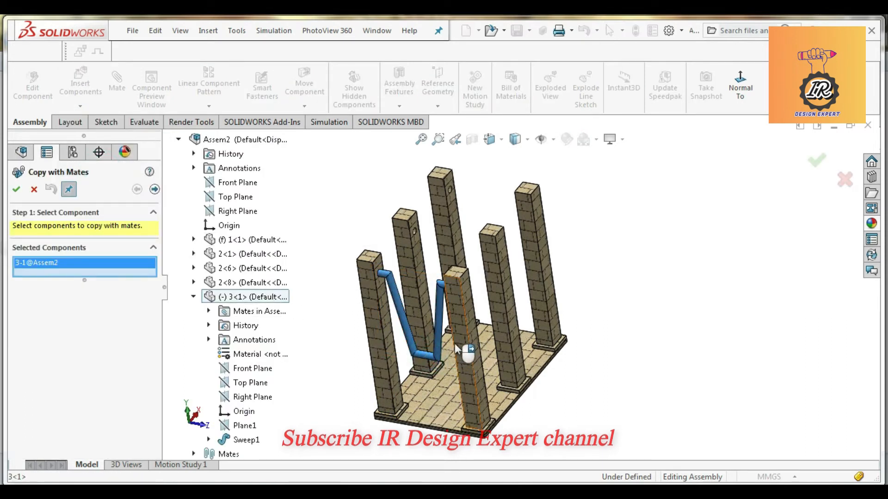
left_click(154, 189)
scroll(422, 228, "down", 6)
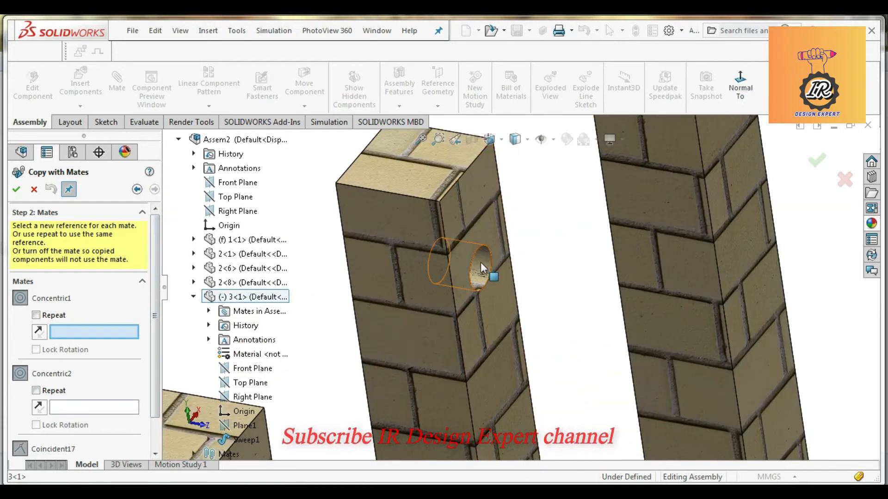
left_click(481, 264)
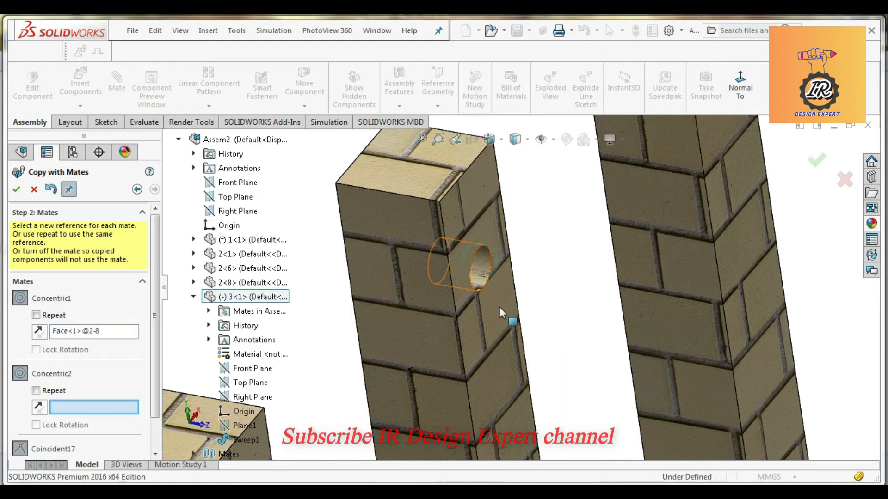
scroll(511, 320, "up", 6)
middle_click_drag(559, 322, 615, 326)
scroll(755, 313, "down", 4)
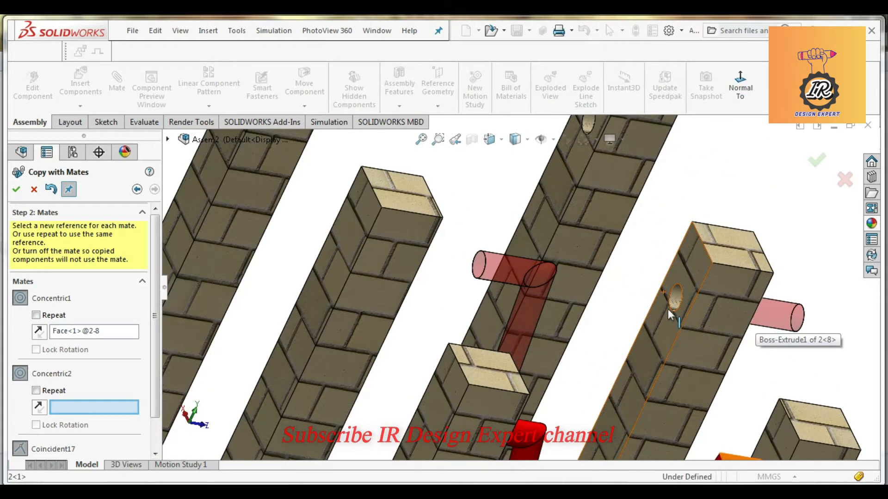
left_click(674, 297)
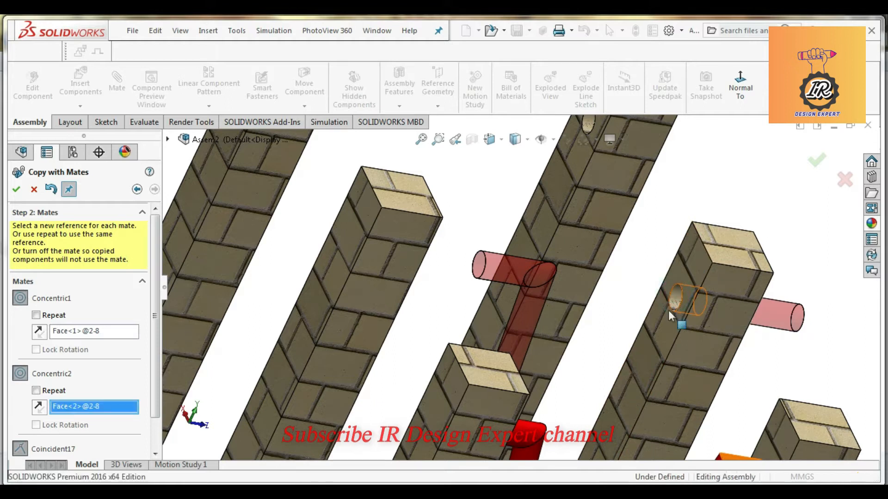
- Assign the Right Plane of 2<8> as the new reference for Coincident17 and place the copied bar
scroll(665, 308, "up", 5)
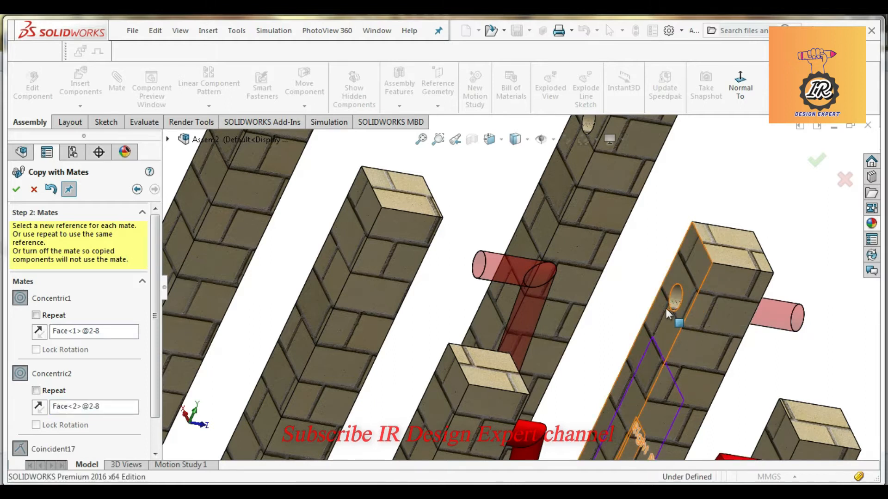
scroll(144, 356, "down", 2)
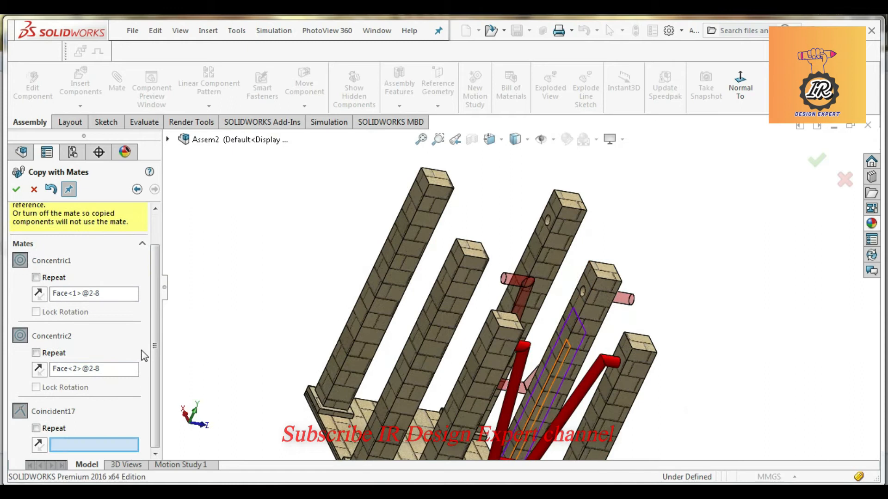
middle_click_drag(560, 342, 536, 330)
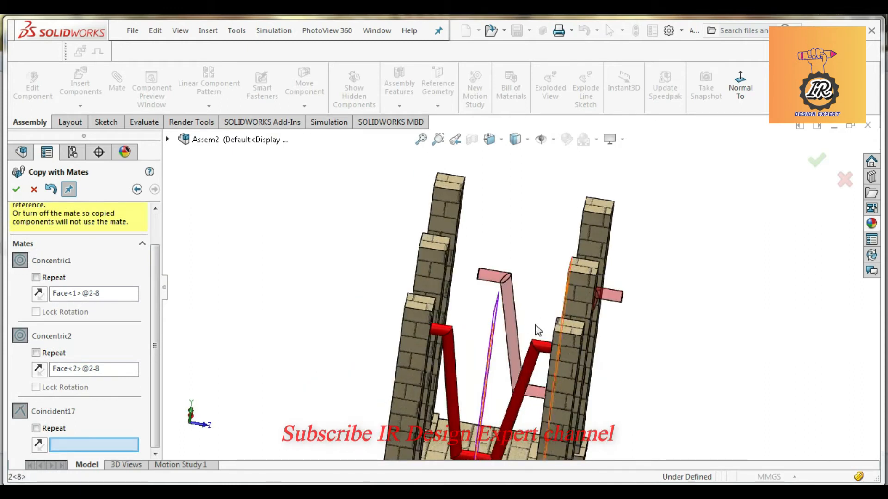
left_click(167, 139)
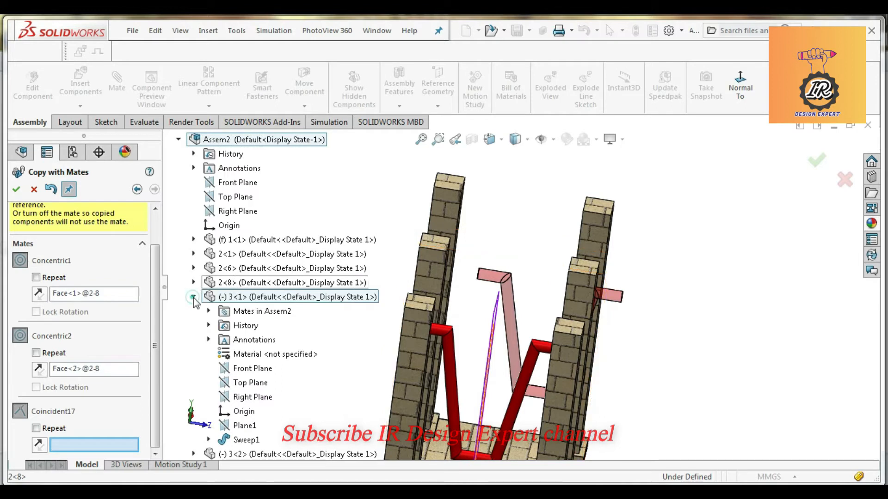
left_click(193, 297)
left_click(193, 283)
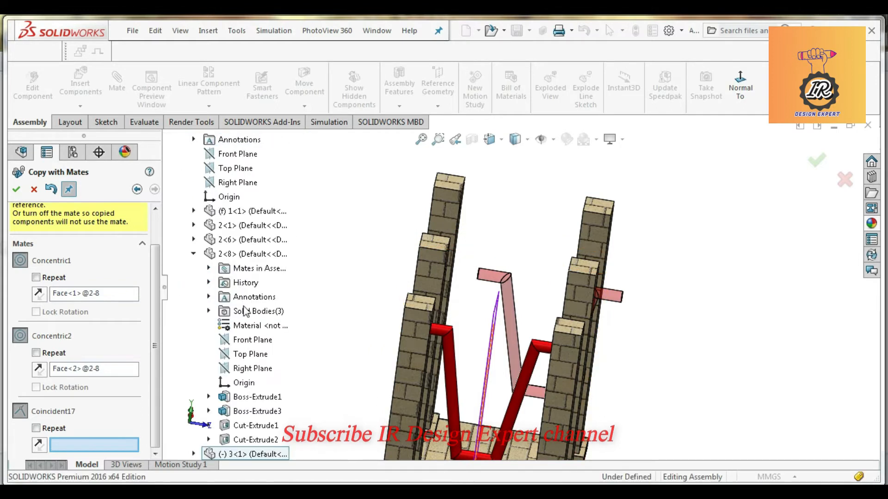
left_click(245, 370)
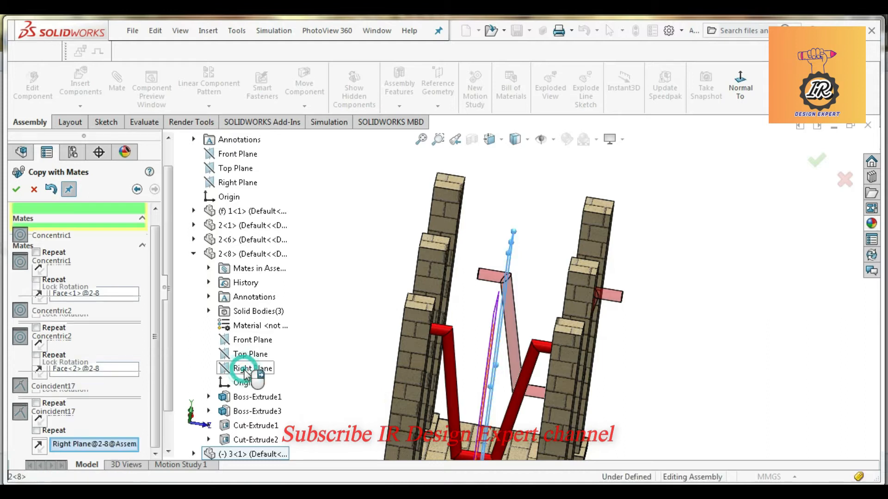
middle_click_drag(498, 322, 460, 329)
scroll(490, 308, "up", 3)
left_click(17, 189)
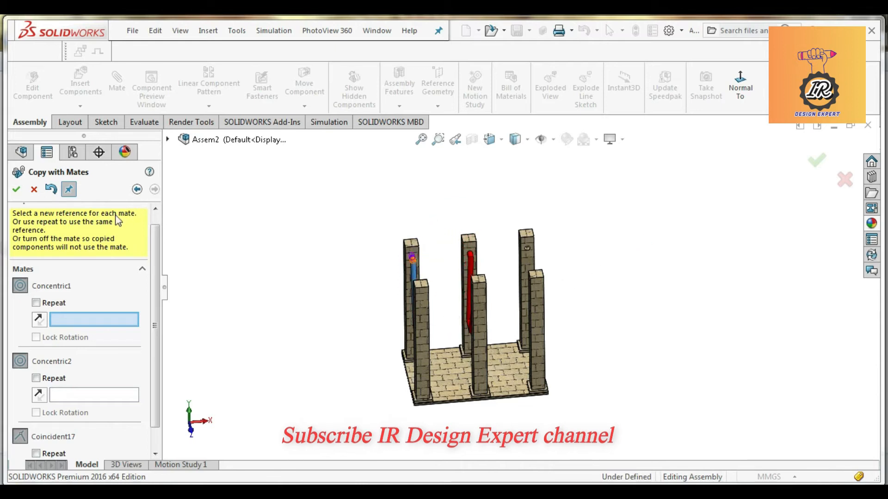
- Assign the two holes of pillar pair 2<1> as the concentric mate references for another copy of the red bar
scroll(454, 289, "down", 3)
middle_click_drag(455, 288, 513, 305)
scroll(594, 233, "down", 3)
scroll(596, 233, "down", 3)
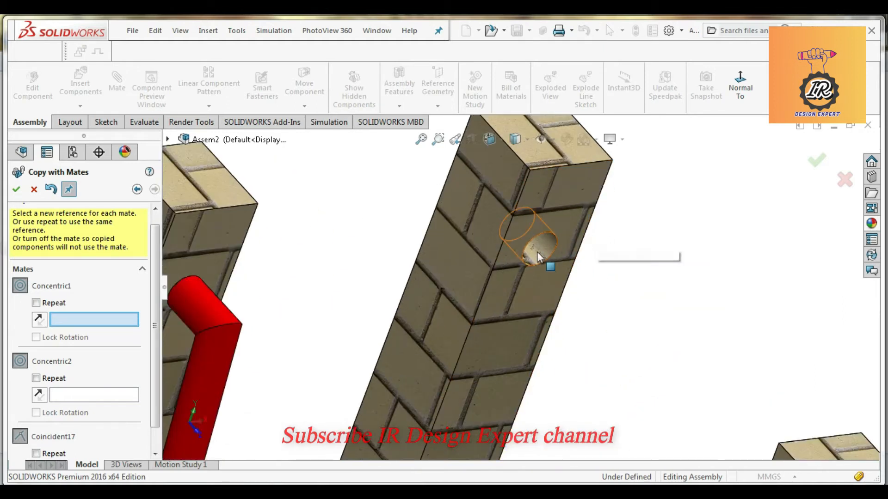
left_click(537, 252)
scroll(538, 254, "up", 2)
scroll(537, 254, "up", 2)
middle_click_drag(571, 291, 661, 340)
scroll(665, 304, "down", 2)
scroll(667, 301, "down", 3)
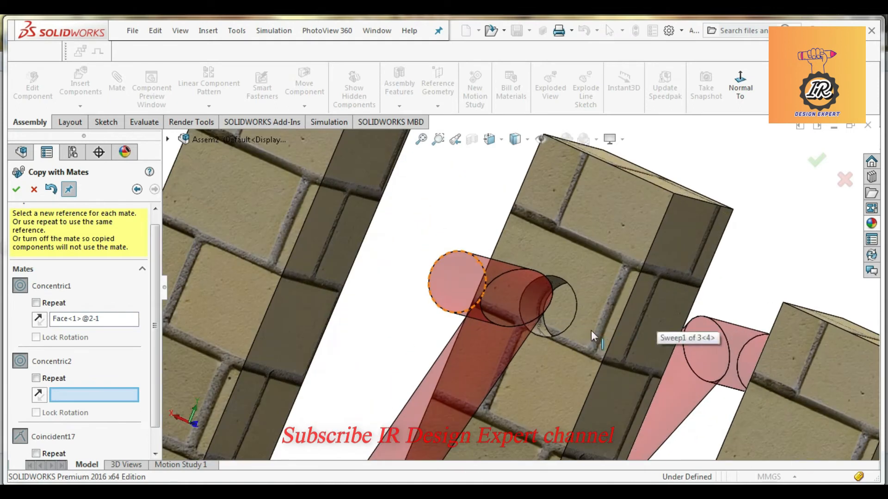
left_click(539, 331)
scroll(525, 293, "up", 4)
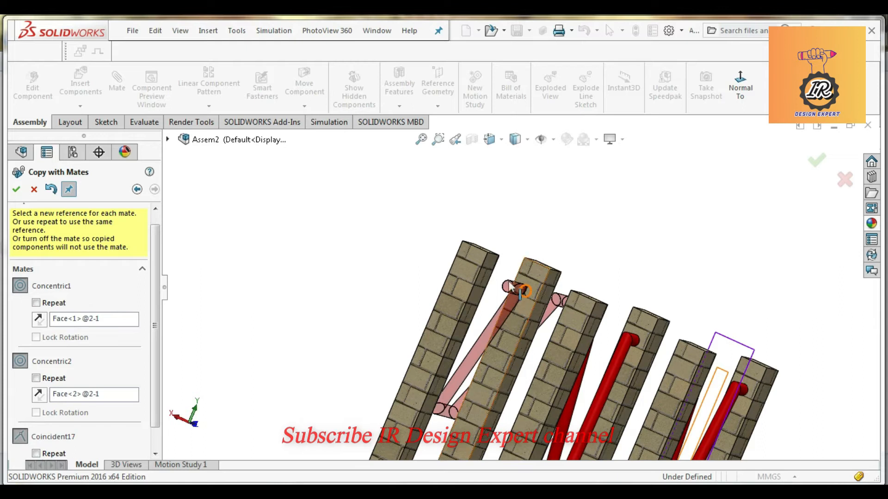
- Use the Right Plane of 2<1> as the copy's coincident reference, place this bar, and end Copy with Mates
middle_click_drag(500, 329, 438, 320)
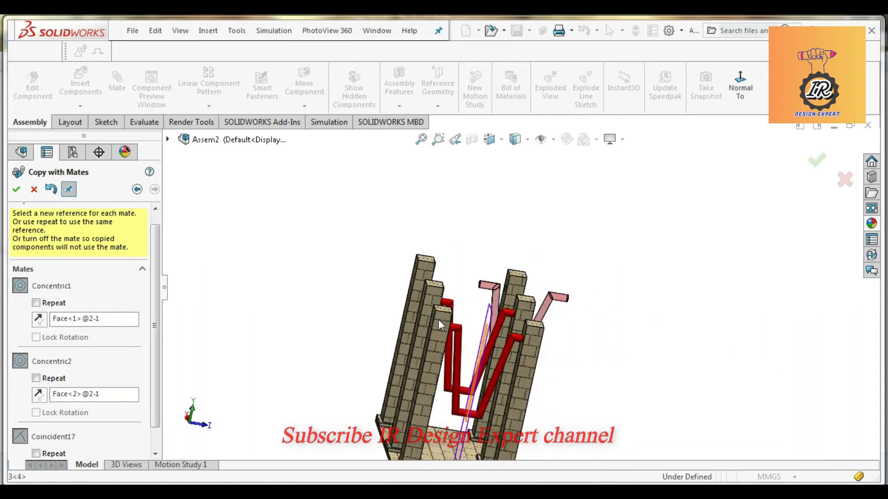
left_click(168, 138)
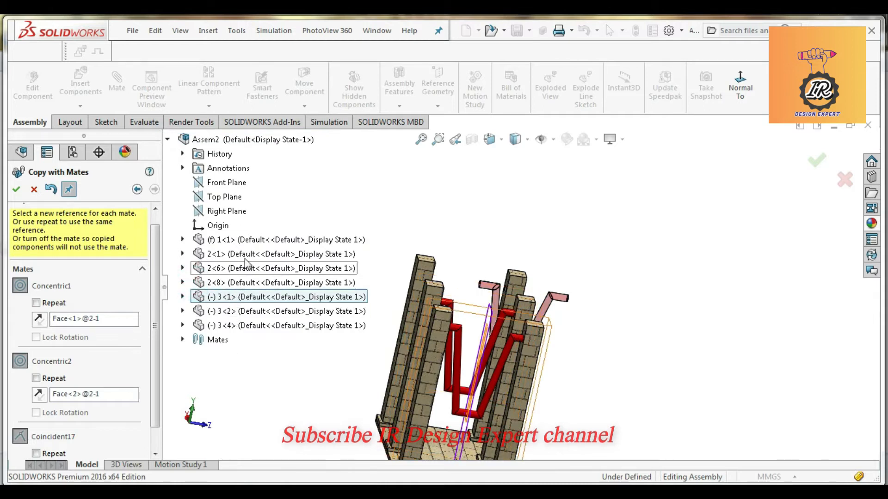
left_click(183, 254)
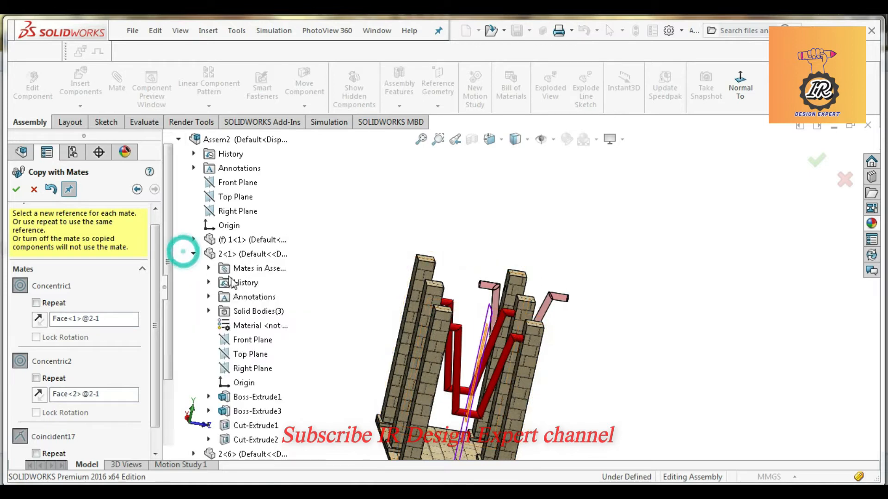
left_click(249, 369)
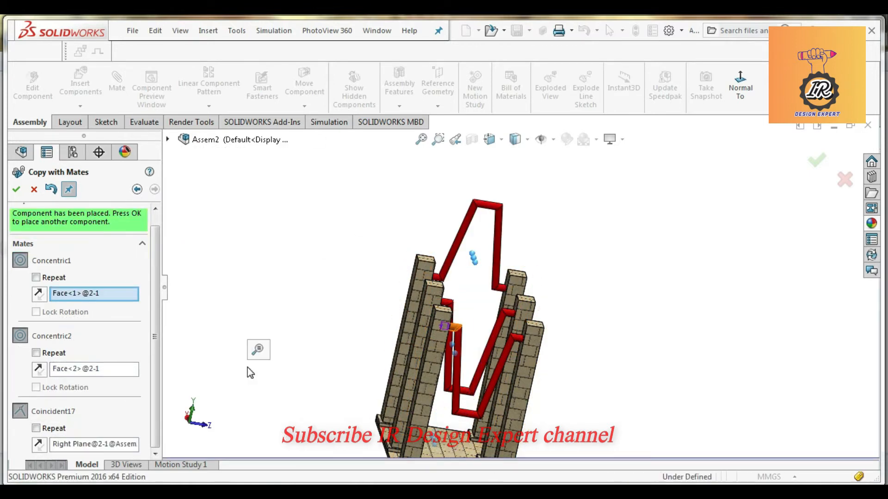
left_click(18, 189)
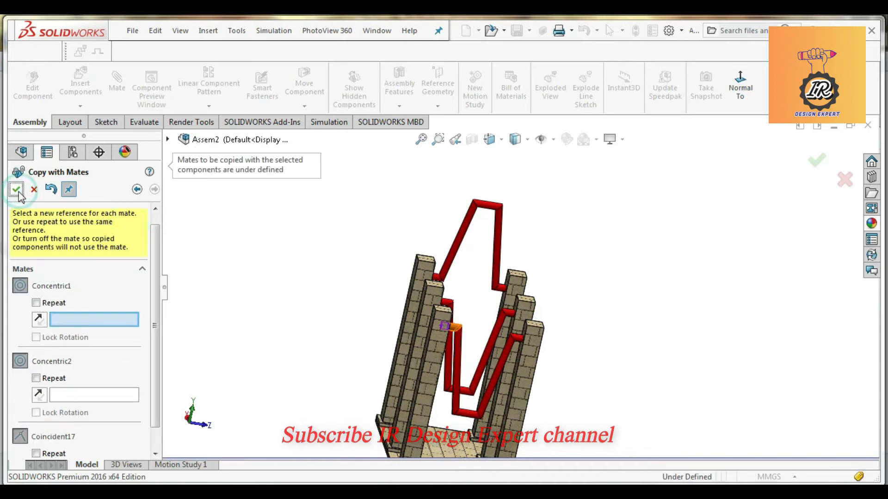
left_click(31, 190)
- Swing the upward-pointing red bar of pillar pair 2<1> down so it hangs between its pillars like the other two
left_click_drag(486, 207, 458, 409)
middle_click(487, 363)
middle_click_drag(487, 364, 555, 345)
scroll(555, 345, "down", 3)
left_click(556, 345)
scroll(556, 345, "up", 5)
middle_click_drag(536, 307, 567, 355)
scroll(472, 318, "down", 2)
middle_click_drag(473, 317, 470, 295)
- Insert part 4, turn it about the Y axis in 90-degree increments, and place it beside the base plate
left_click(80, 85)
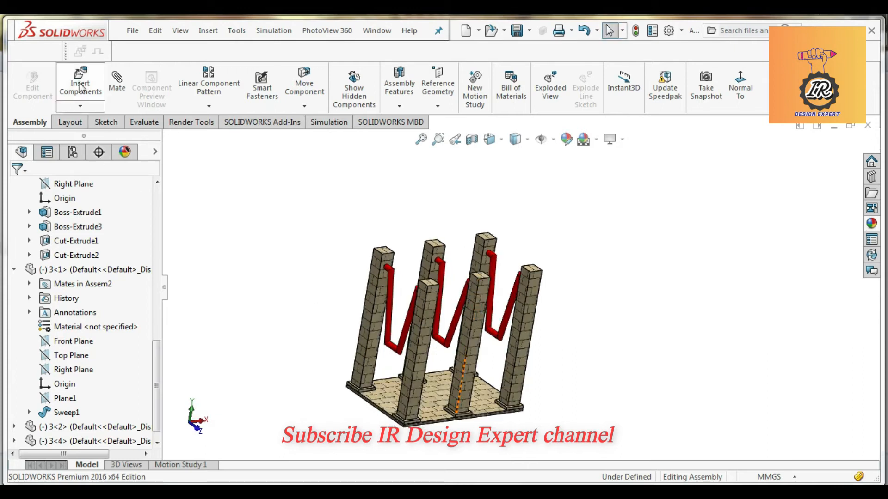
left_click(29, 374)
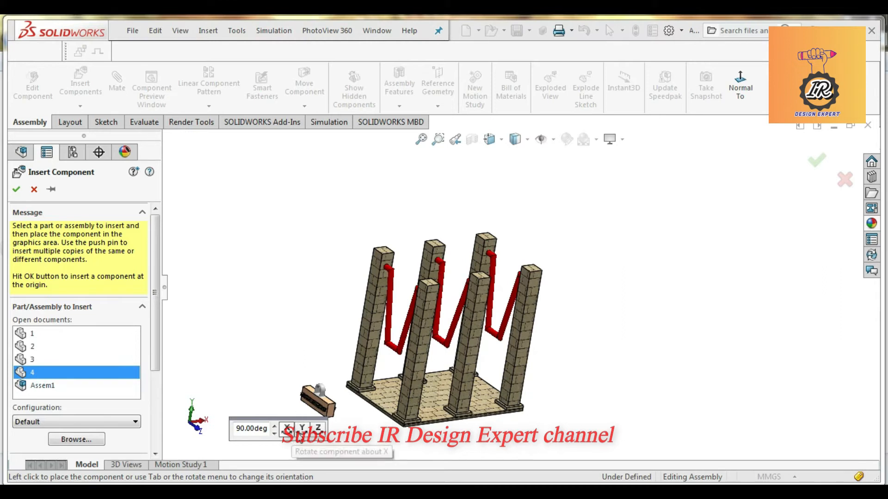
left_click(302, 429)
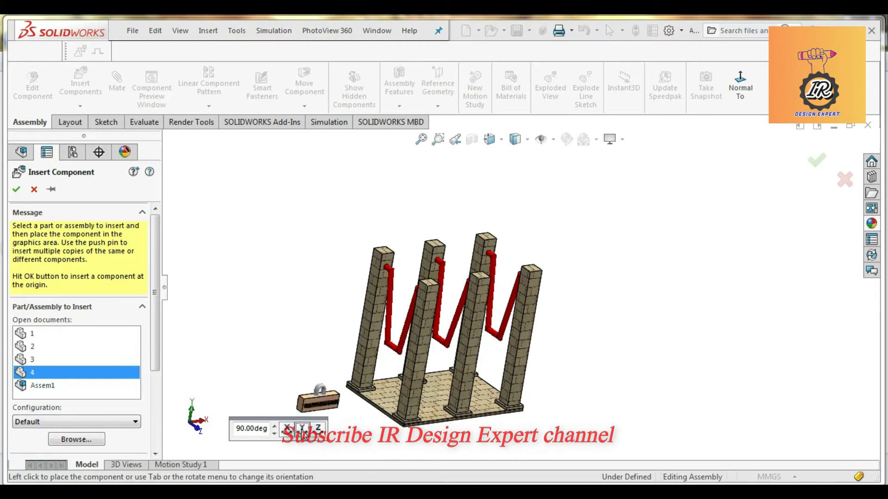
left_click(302, 429)
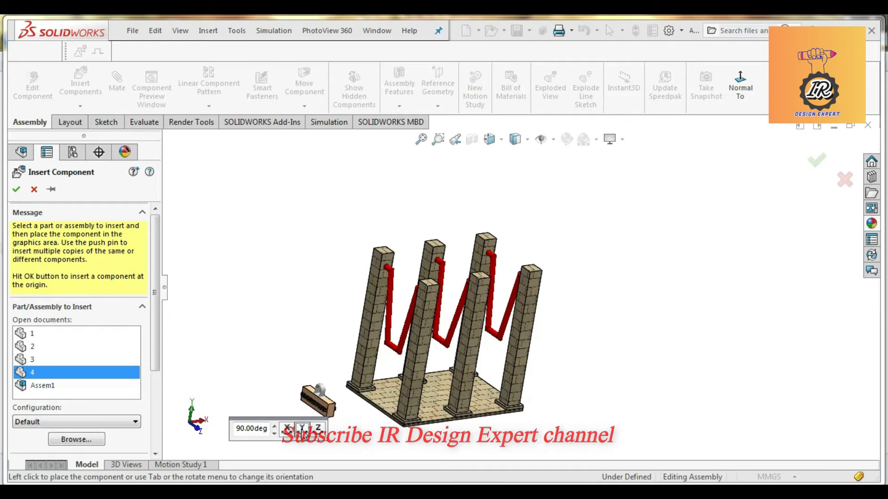
left_click(303, 429)
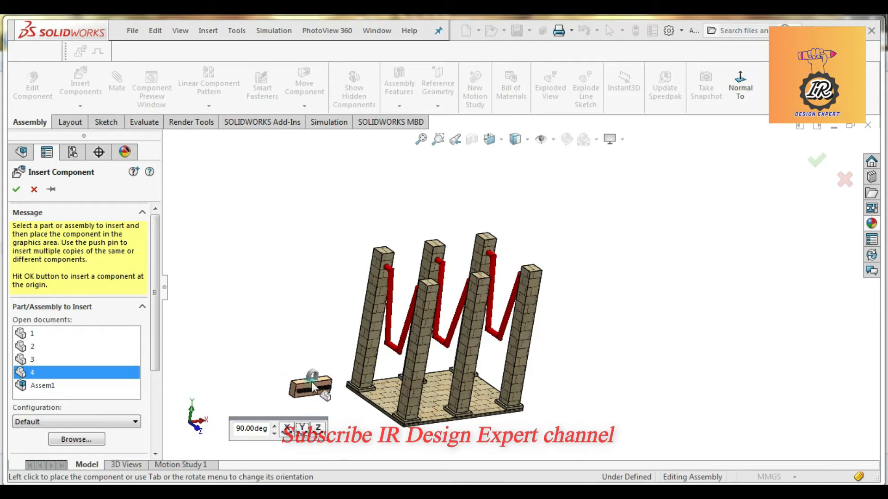
left_click(312, 382)
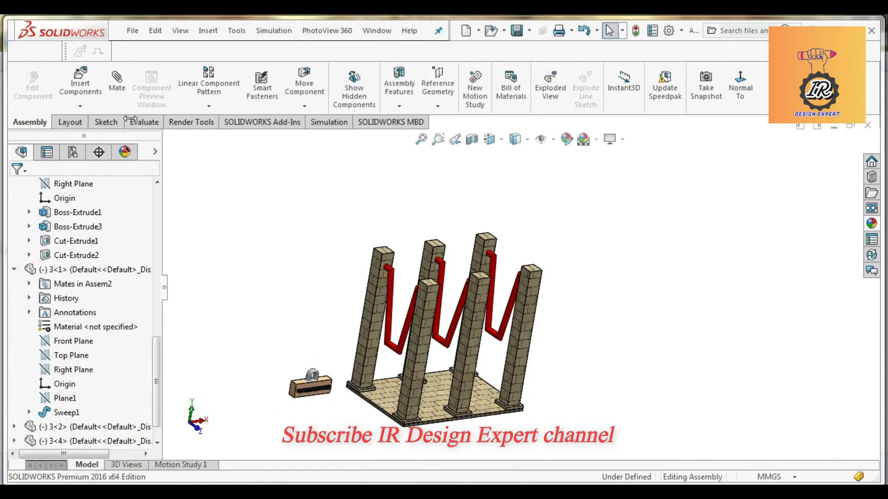
- Add a concentric mate between the inner face of part 4's hook and the bottom segment of red bar 3<1>
scroll(350, 368, "down", 6)
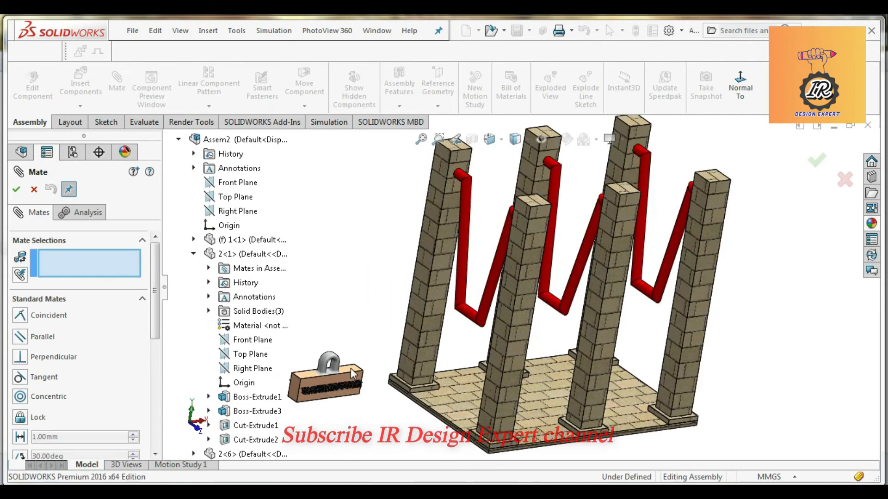
middle_click_drag(354, 347, 374, 317)
scroll(368, 335, "down", 3)
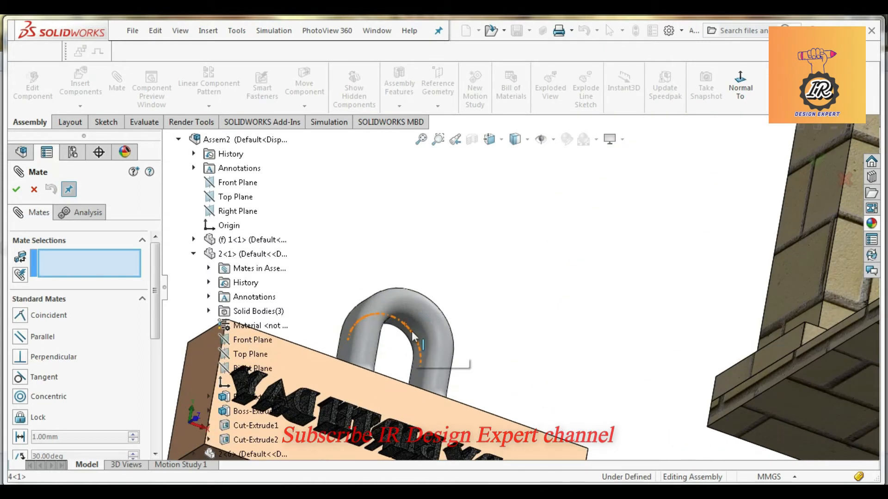
left_click(409, 325)
scroll(397, 346, "up", 6)
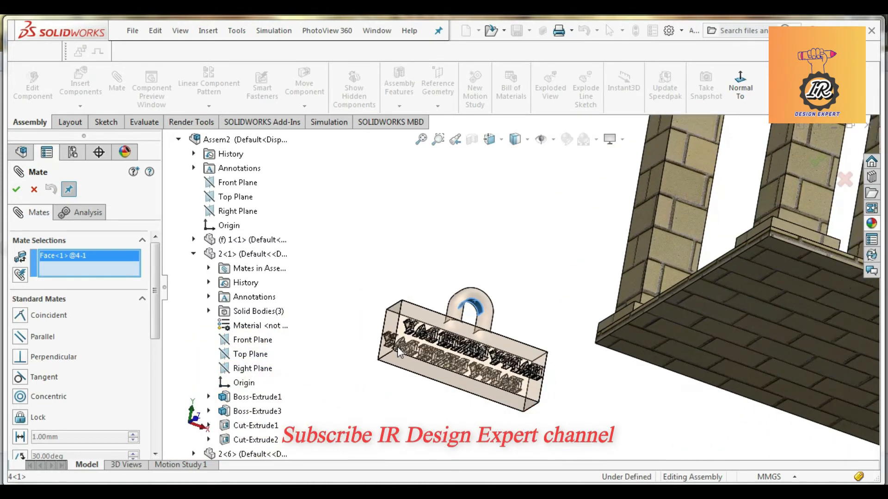
middle_click_drag(584, 283, 601, 249)
scroll(607, 242, "down", 4)
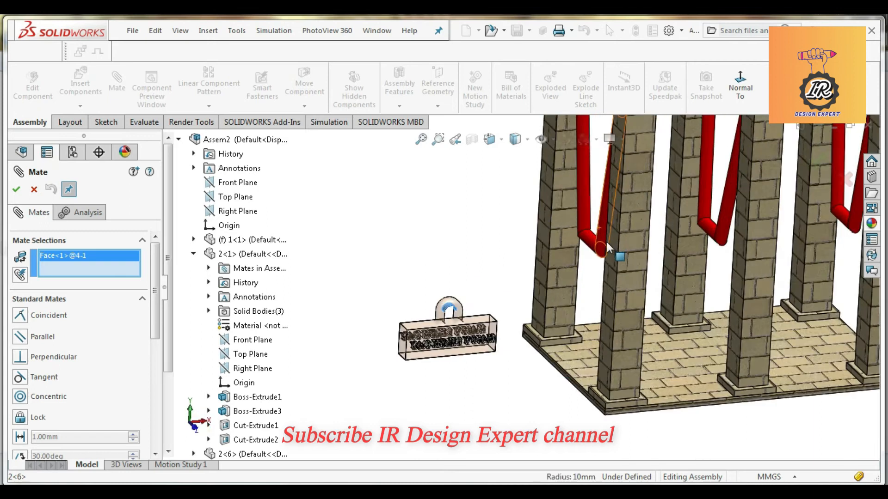
left_click(581, 249)
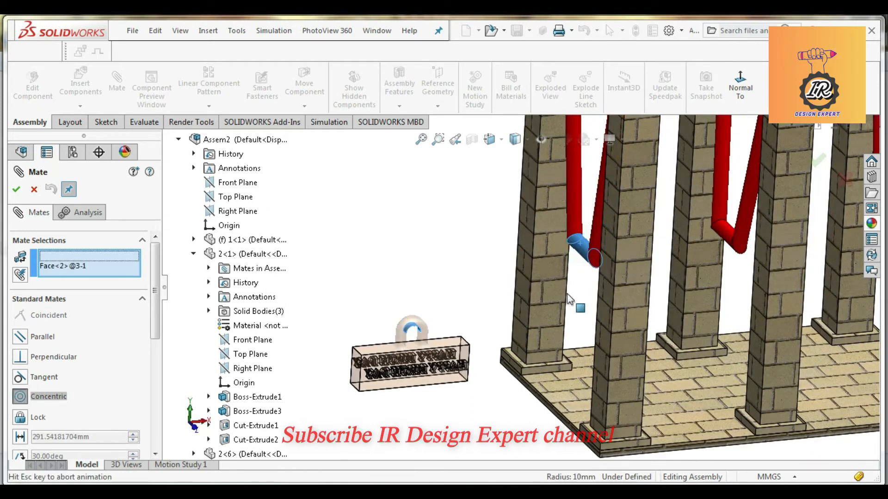
left_click(729, 316)
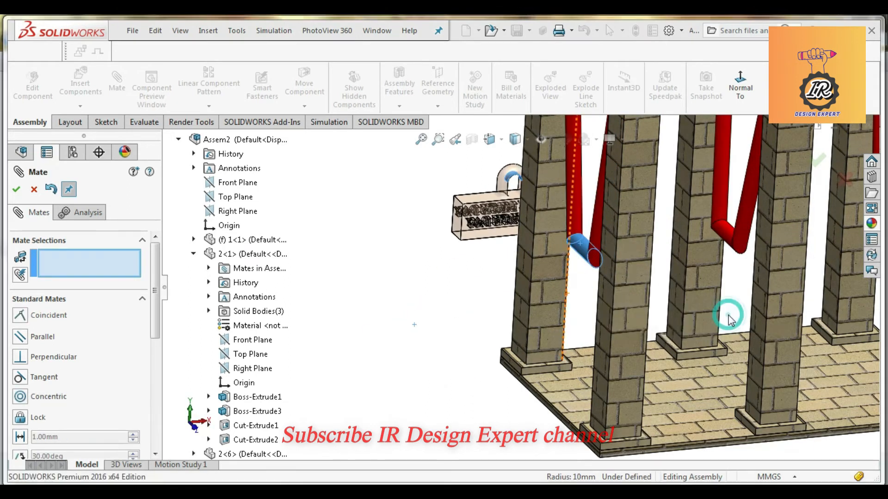
- Make the Right Plane of 4<1> coincident with the Right Plane of pillar pair 2<6>, and finish mating
middle_click_drag(602, 320, 612, 333)
scroll(611, 331, "up", 2)
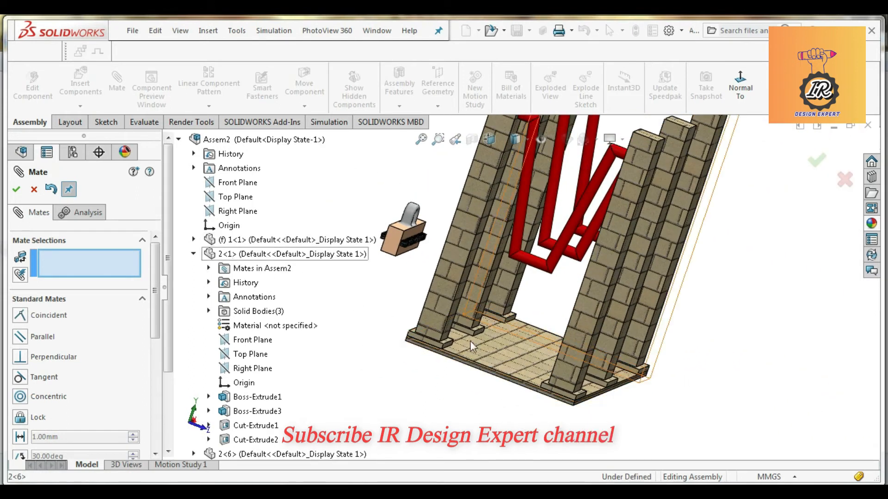
scroll(471, 340, "up", 2)
middle_click_drag(471, 341, 465, 370)
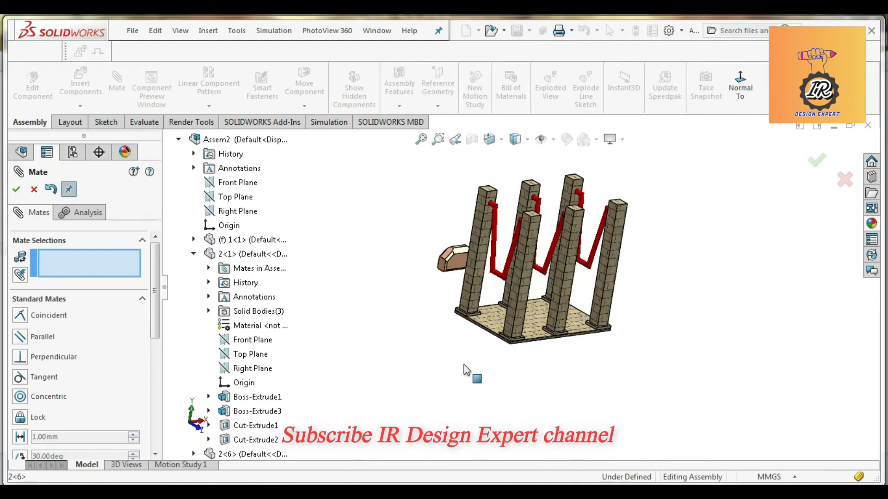
left_click(193, 254)
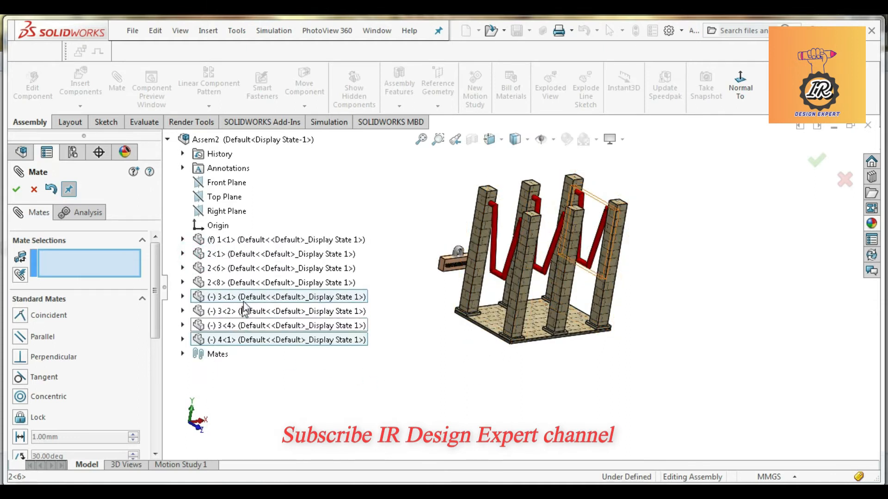
left_click(182, 268)
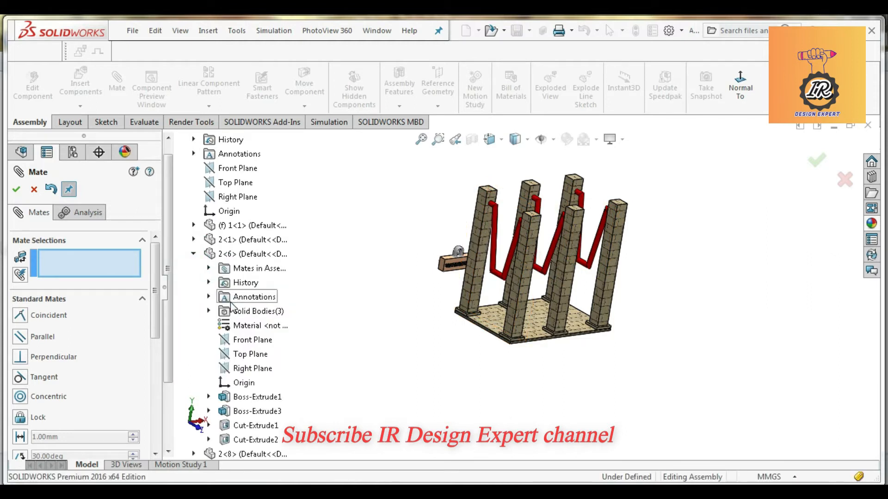
left_click(248, 370)
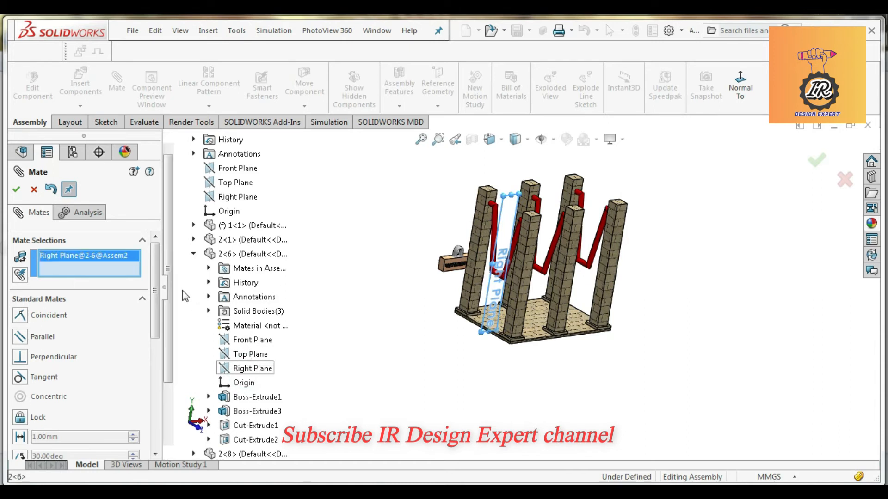
left_click(193, 256)
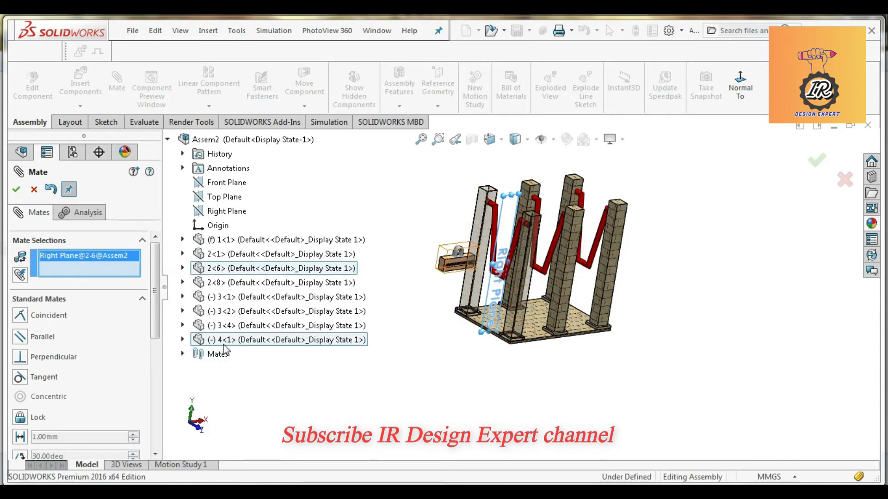
left_click(182, 339)
left_click(180, 341)
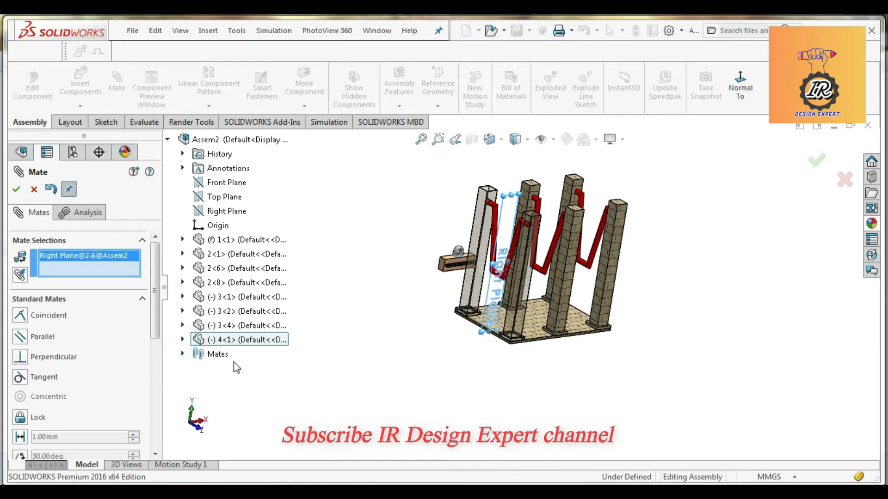
left_click(182, 340)
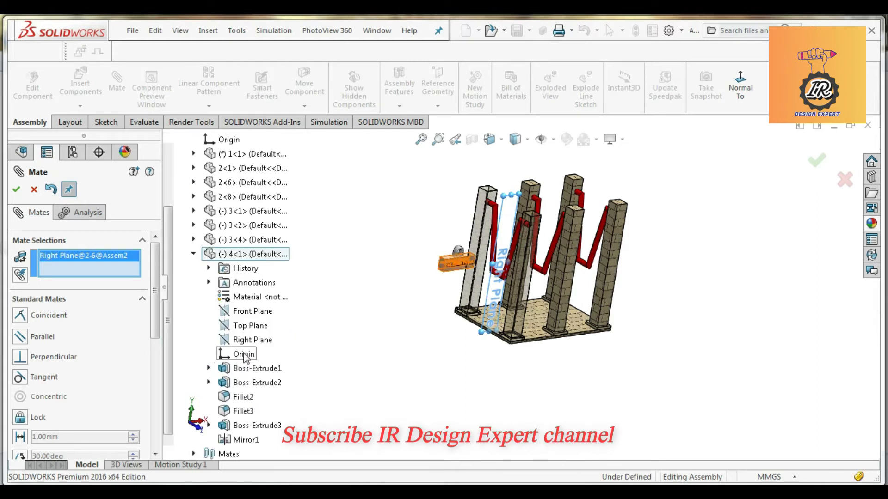
left_click(247, 341)
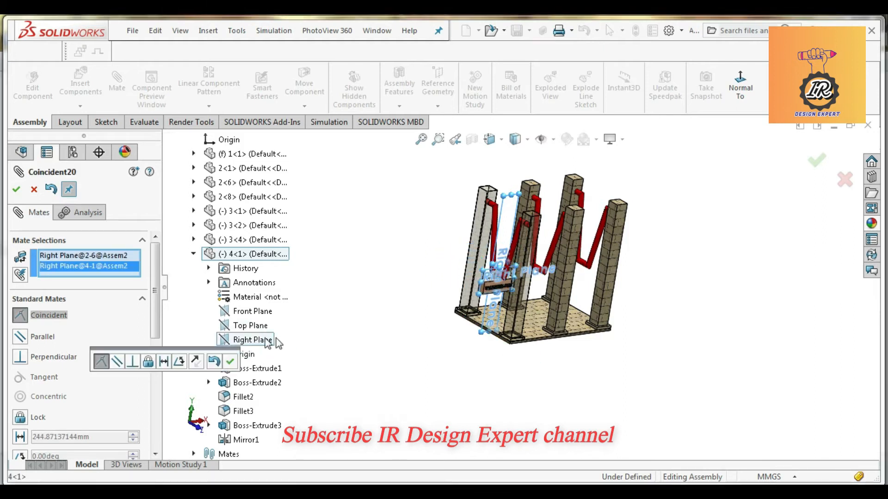
left_click(229, 361)
left_click(17, 190)
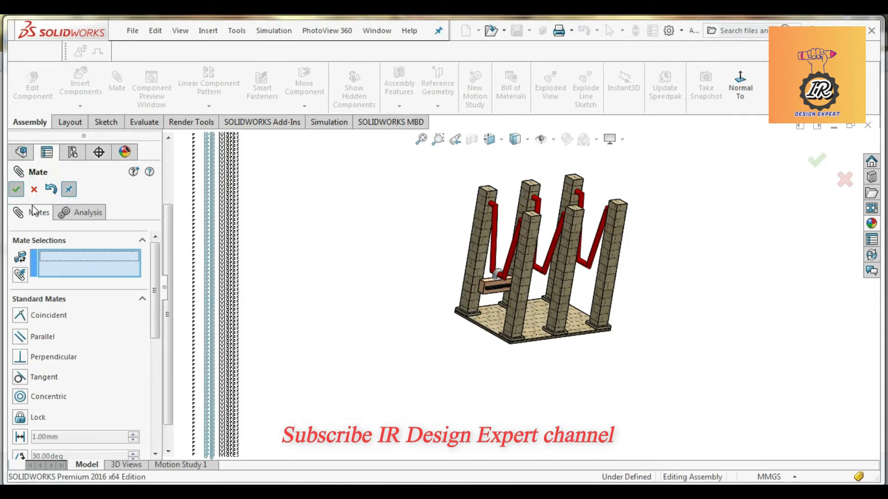
- Examine the hung sign block up close and from both sides of the pillar assembly
scroll(536, 288, "down", 5)
scroll(539, 287, "down", 8)
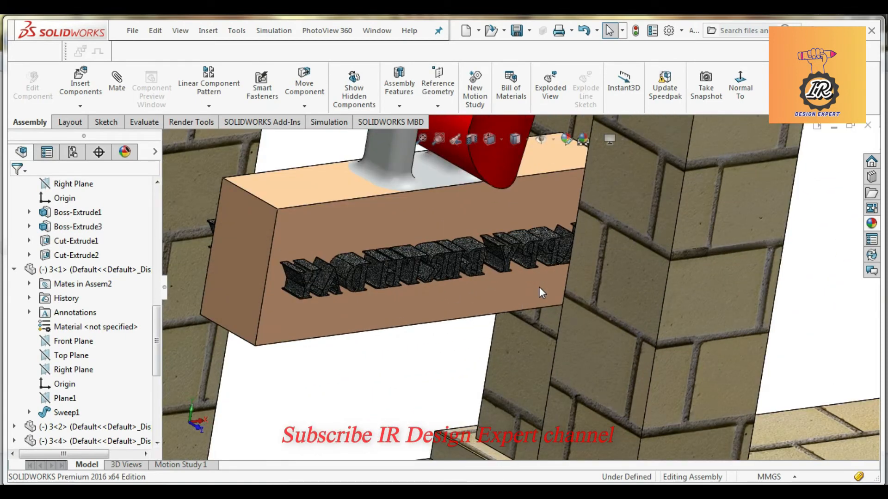
scroll(539, 286, "up", 10)
middle_click_drag(539, 286, 628, 391)
scroll(620, 376, "up", 3)
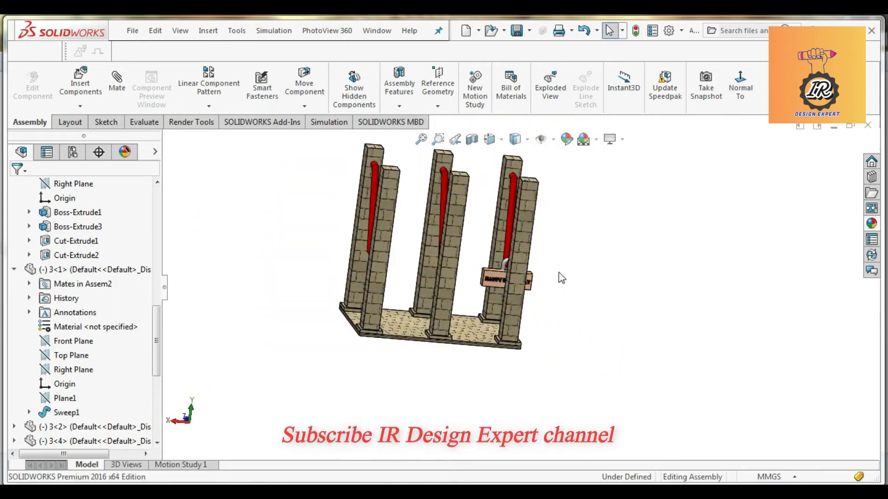
scroll(555, 266, "down", 3)
scroll(550, 283, "down", 1)
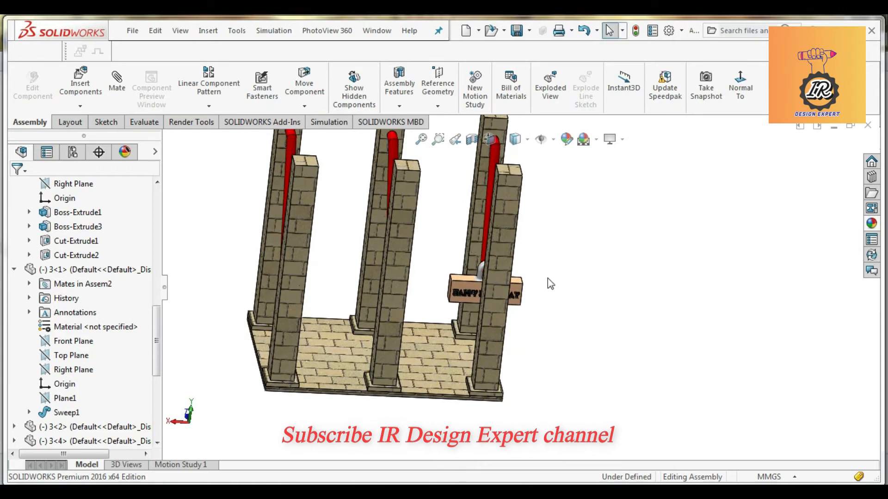
middle_click_drag(547, 279, 528, 280)
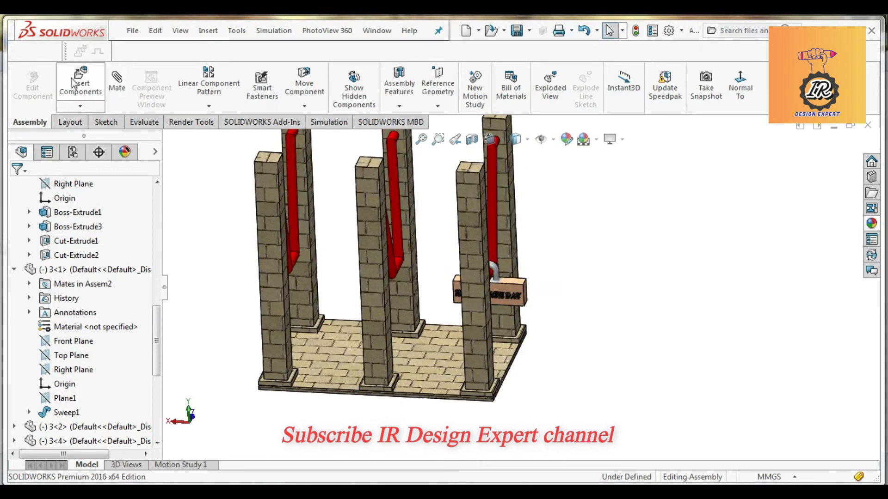
- Set up Copy with Mates for sign 4<1>, using the bottom segment of red bar 3<2> as the new Concentric7 reference
left_click(79, 107)
left_click(92, 166)
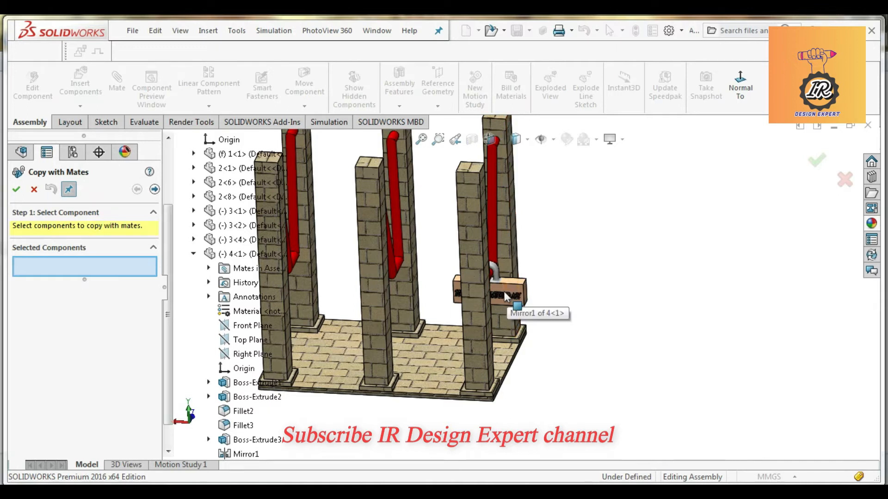
scroll(518, 293, "down", 2)
left_click(537, 288)
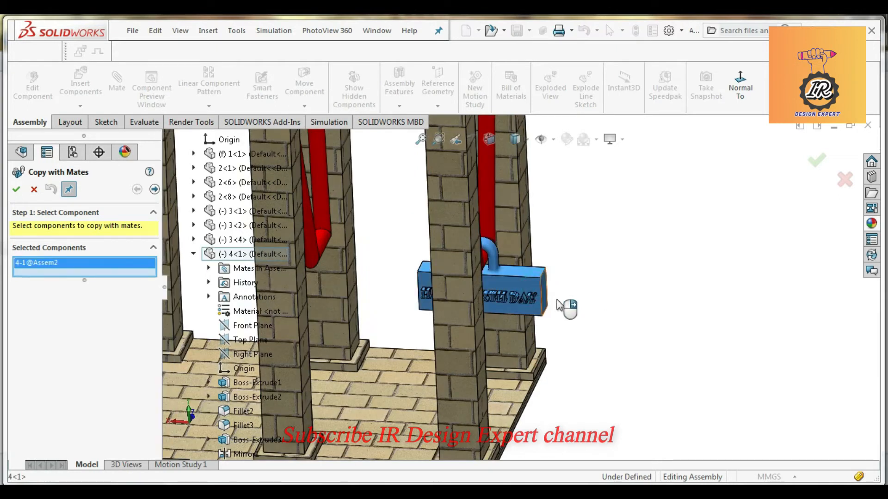
scroll(545, 296, "up", 3)
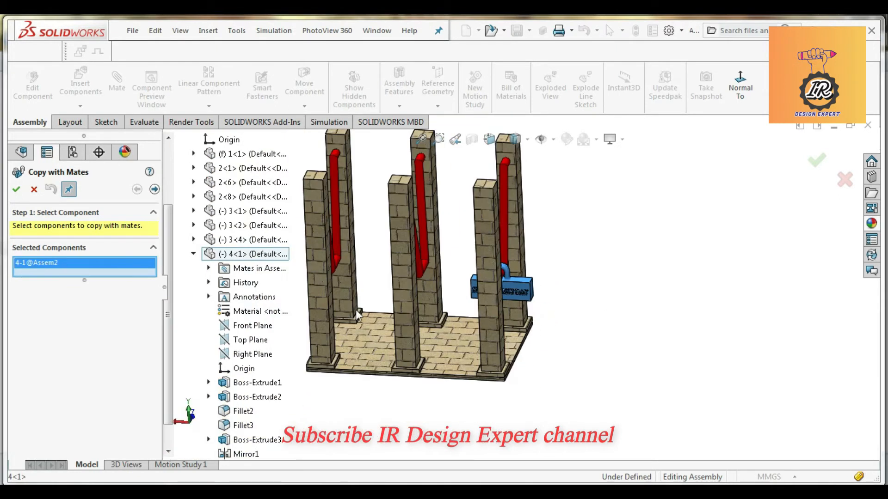
left_click(154, 190)
middle_click_drag(446, 301, 432, 278)
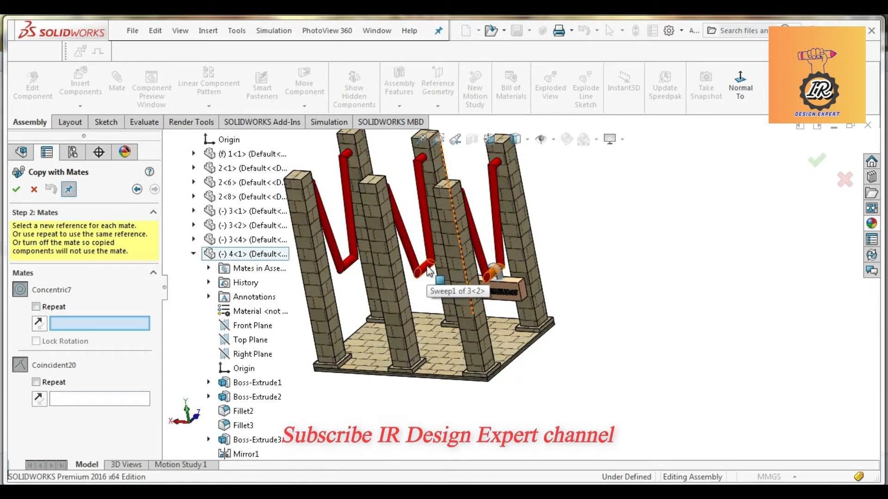
left_click(430, 271)
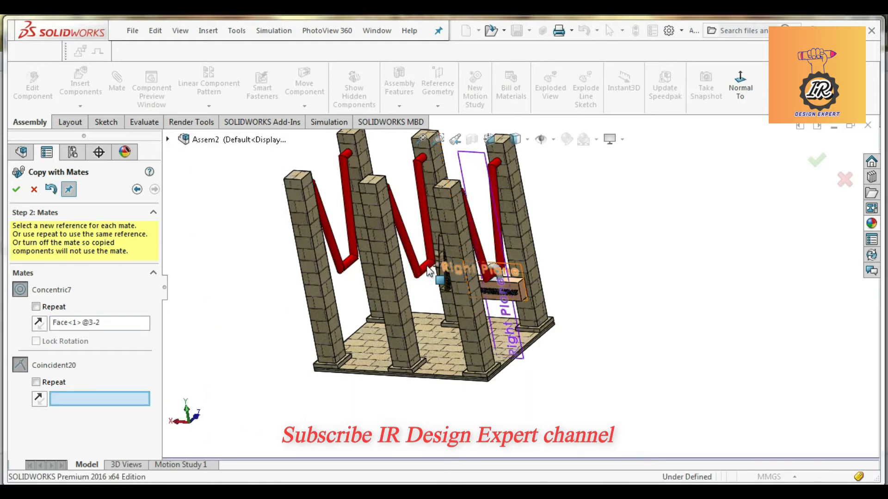
- Assign the Right Plane of 3<2> as the new reference for Coincident20 and place the copied sign
middle_click_drag(434, 329, 457, 326)
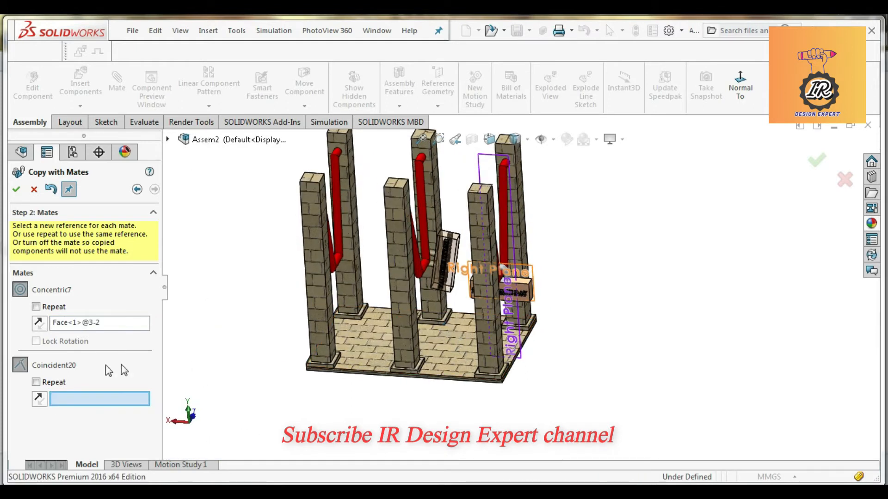
left_click(168, 139)
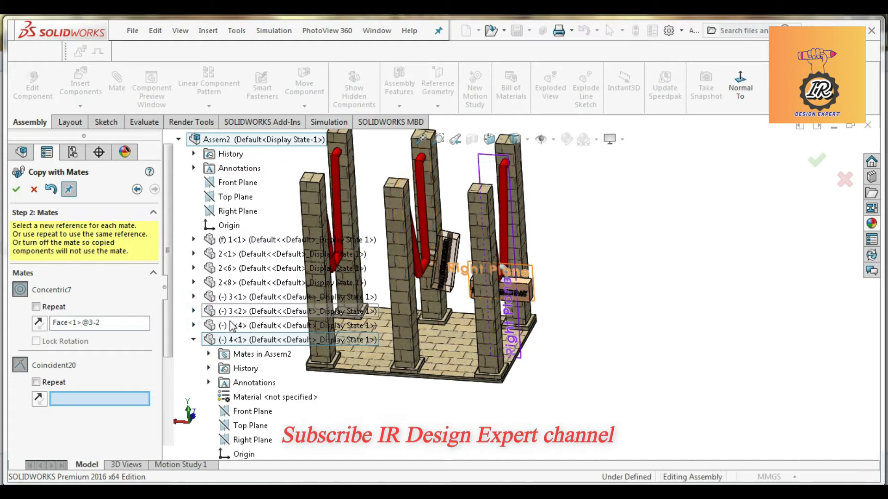
left_click(194, 310)
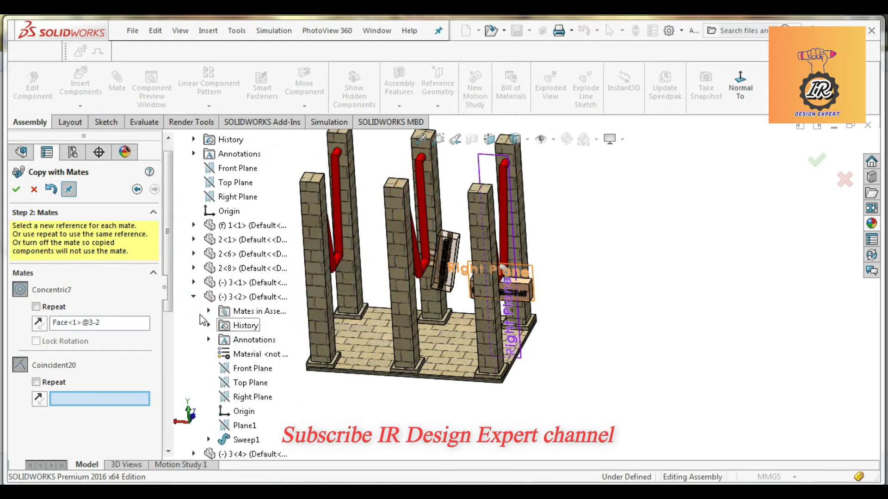
left_click(254, 400)
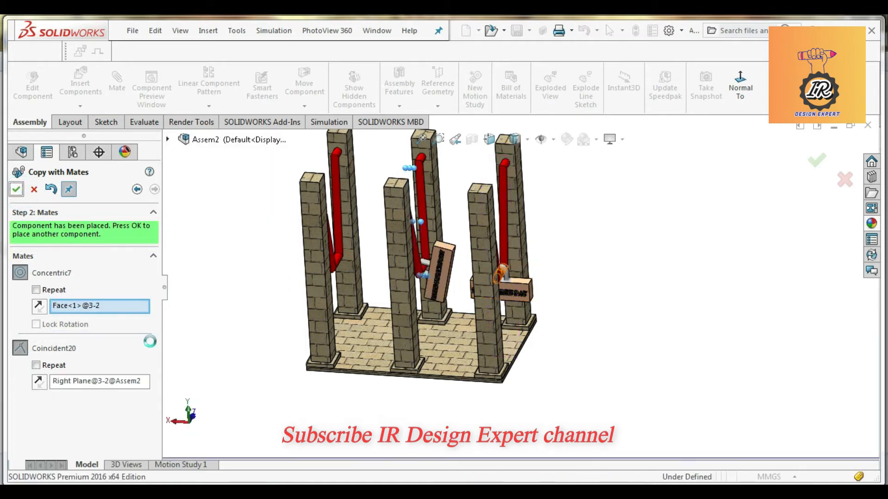
- Place another copy of sign 4<1> using the bottom segment of bar 3<4> for Concentric7 and its Right Plane for Coincident20, ending the copying
left_click(16, 189)
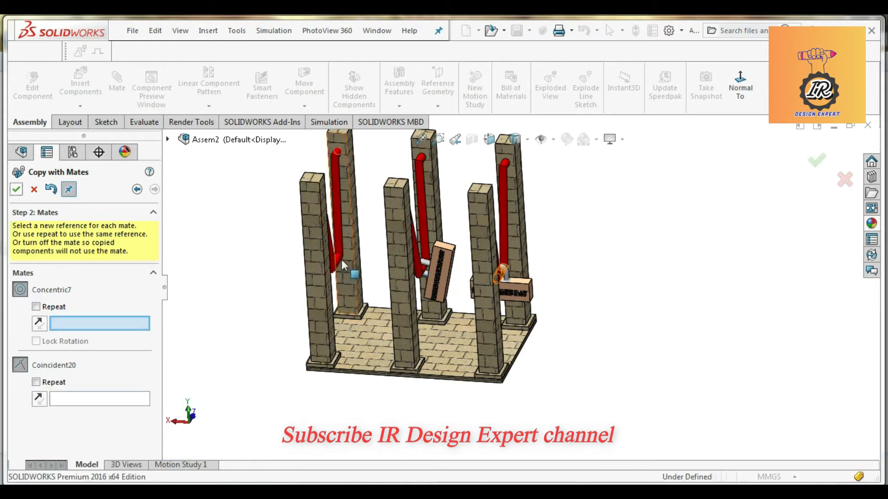
left_click(340, 276)
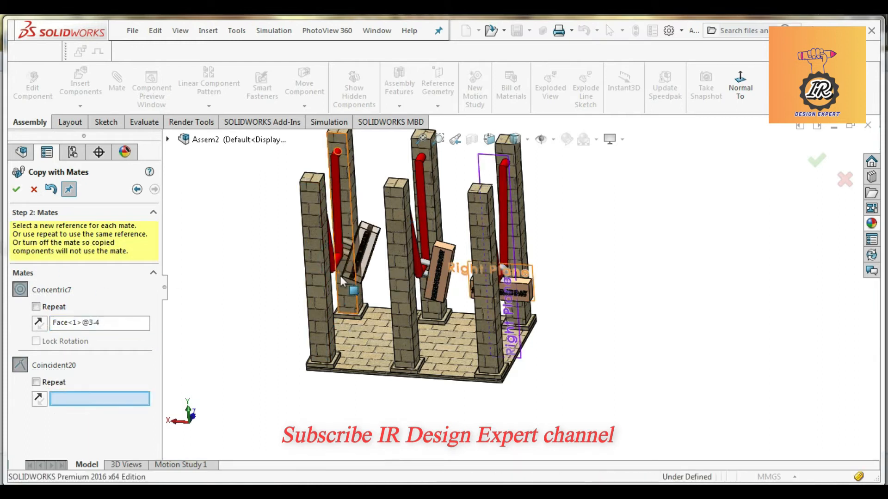
left_click(167, 139)
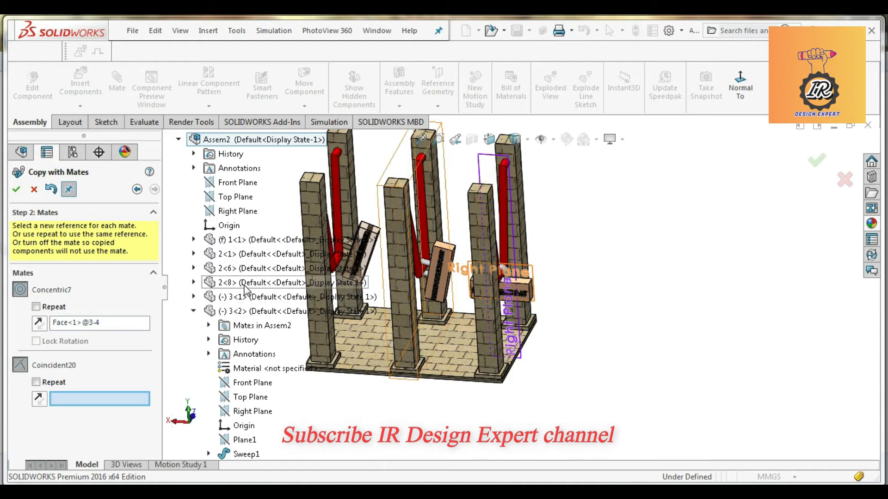
left_click(194, 310)
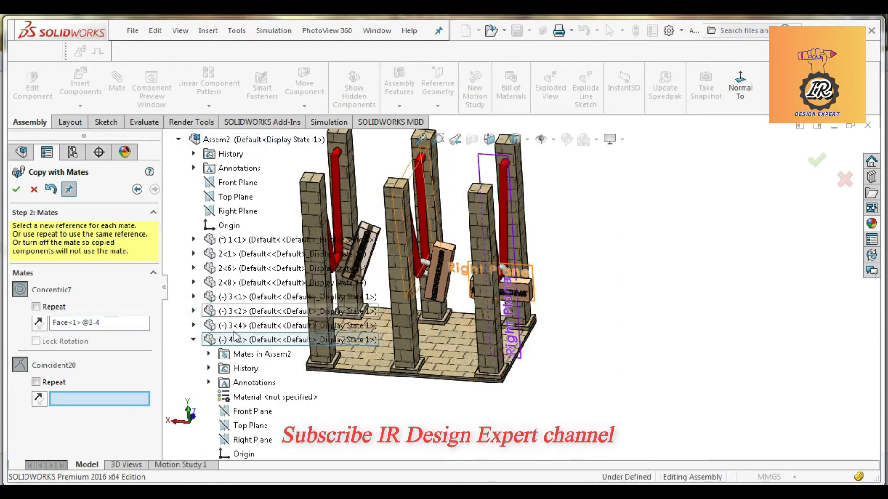
left_click(193, 341)
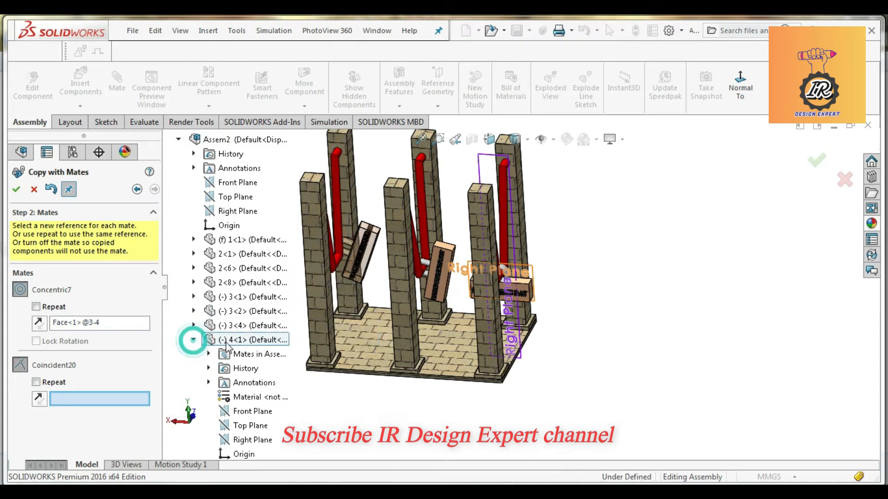
left_click(241, 343)
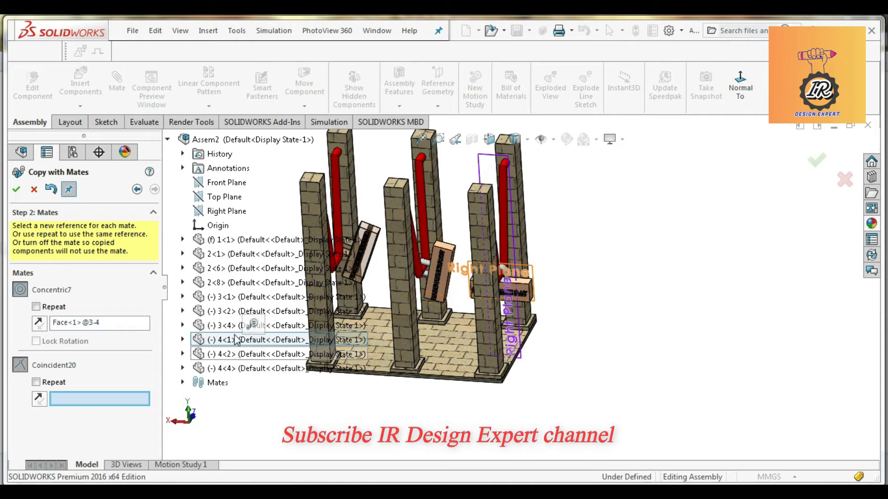
left_click(182, 325)
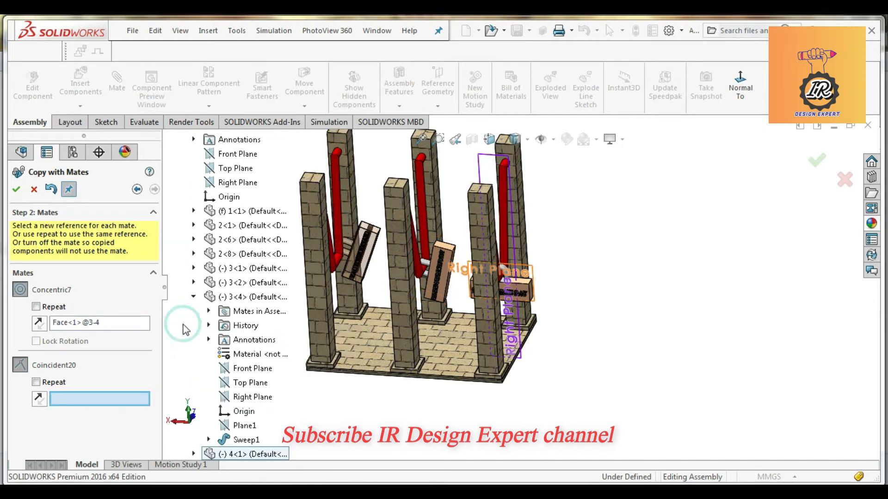
left_click(245, 396)
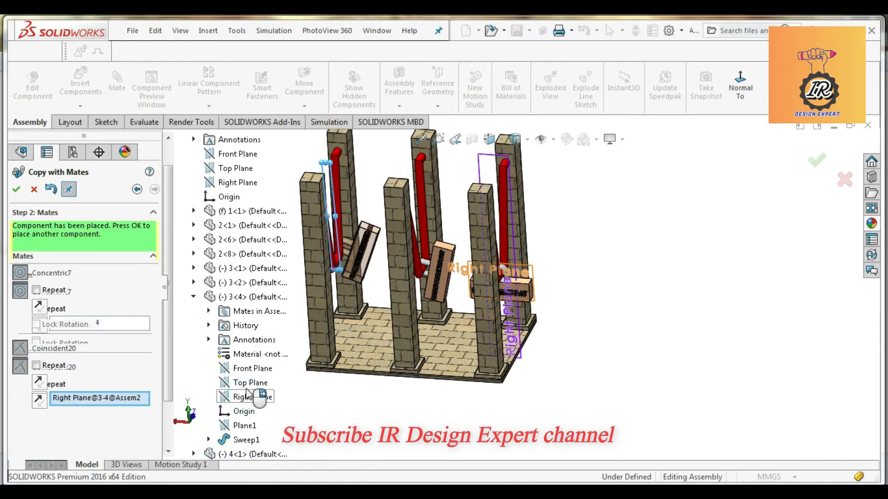
left_click(16, 190)
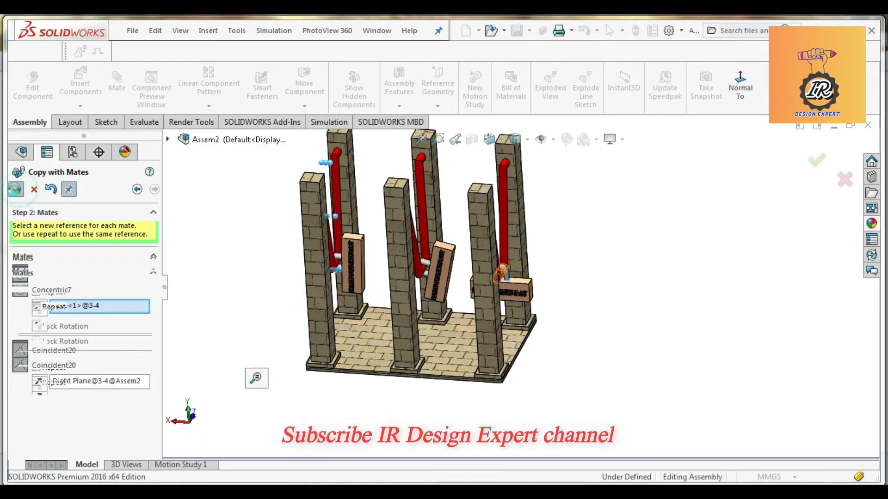
left_click(34, 189)
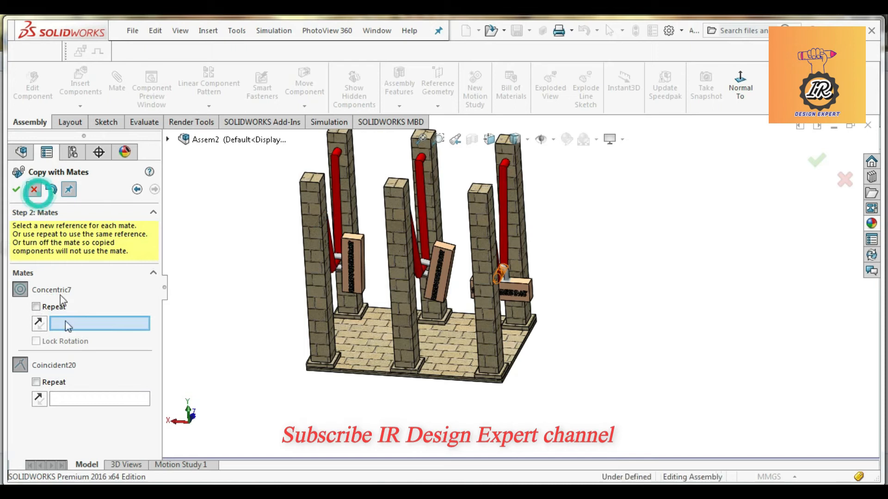
- Open the Coincident20 mate of sign 4<1> for editing and remove the Right Plane of pillar pair 2<6> from its selections
scroll(87, 388, "down", 12)
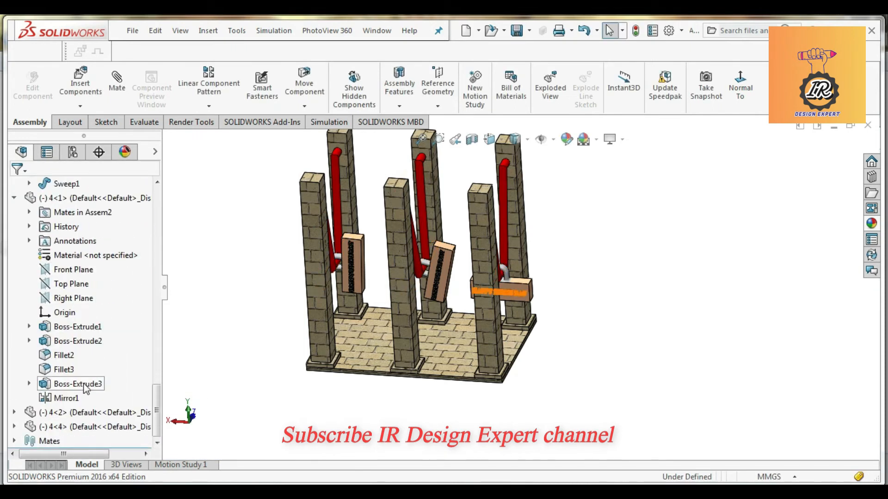
left_click(14, 440)
scroll(83, 443, "down", 5)
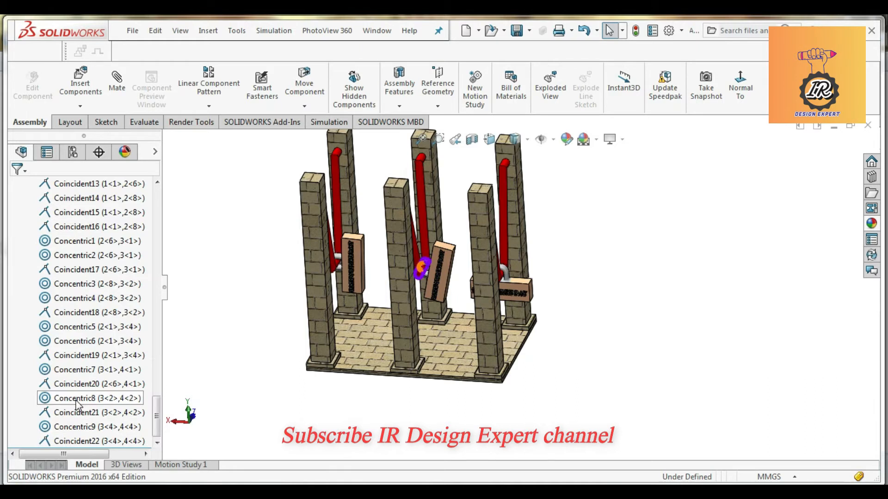
left_click(81, 384)
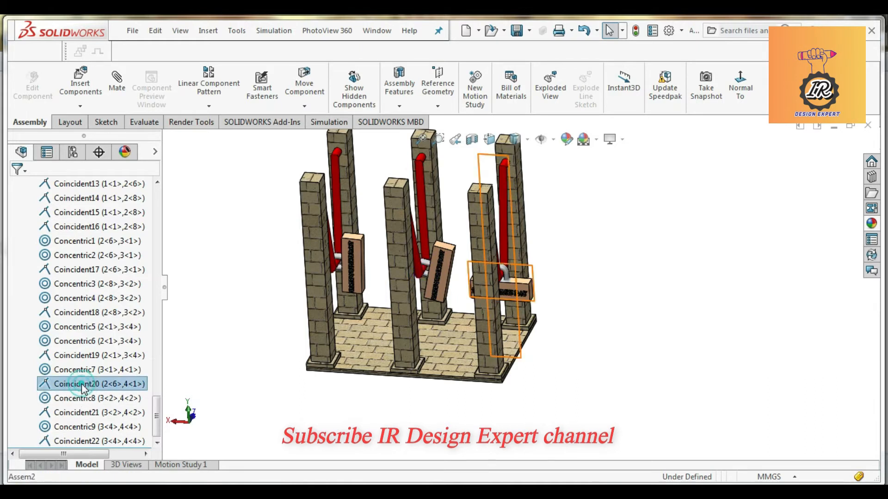
right_click(81, 384)
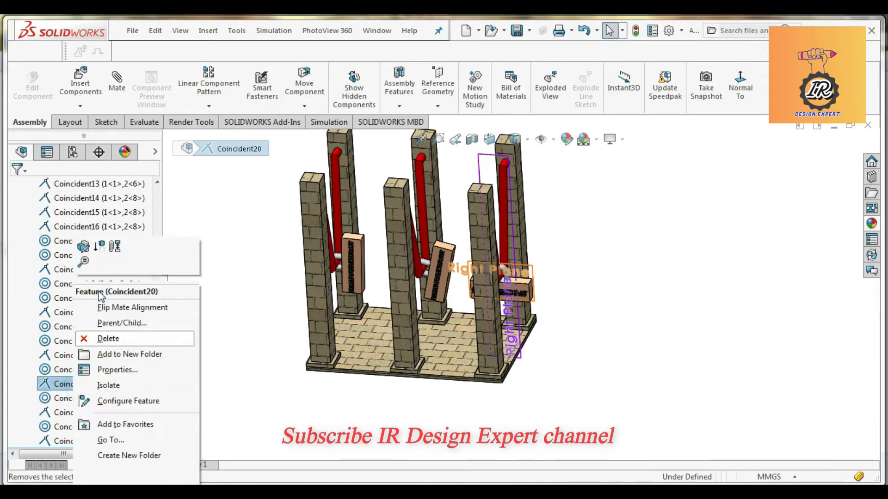
left_click(84, 247)
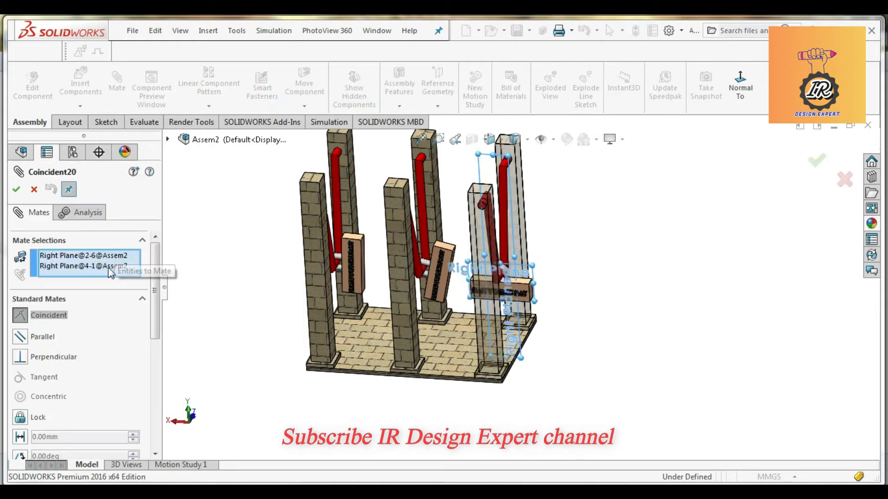
left_click(101, 261)
right_click(101, 260)
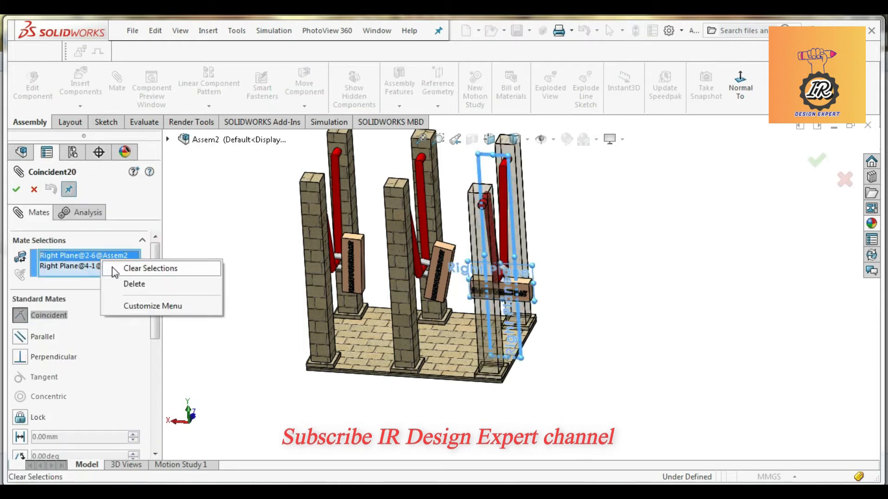
left_click(126, 285)
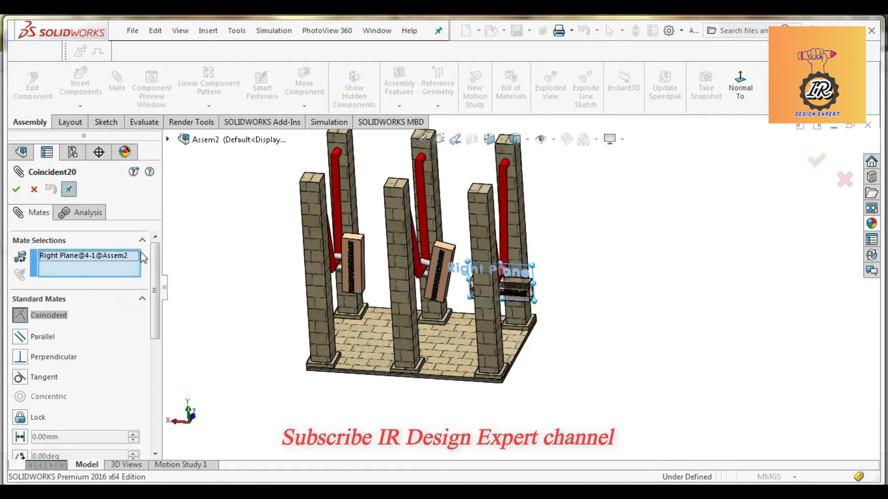
- Add the Right Plane of red bar 3<1> as the new mating reference for sign 4<1> in Coincident20
left_click(168, 138)
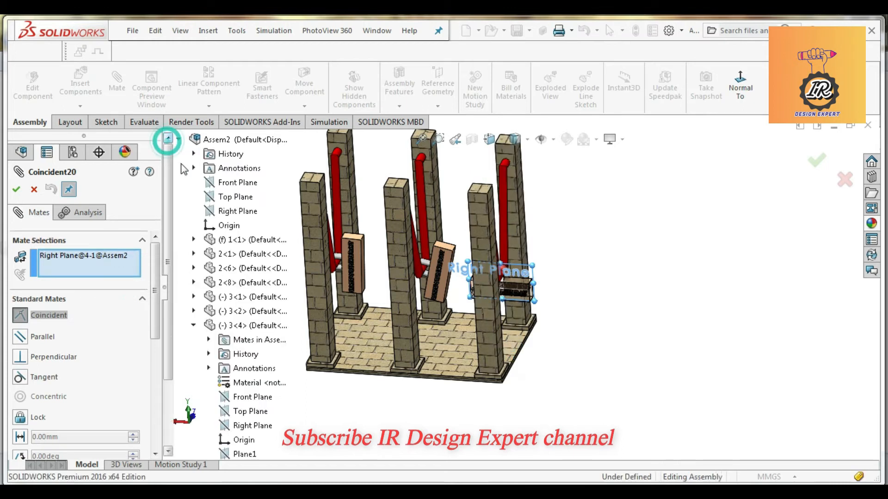
left_click(193, 326)
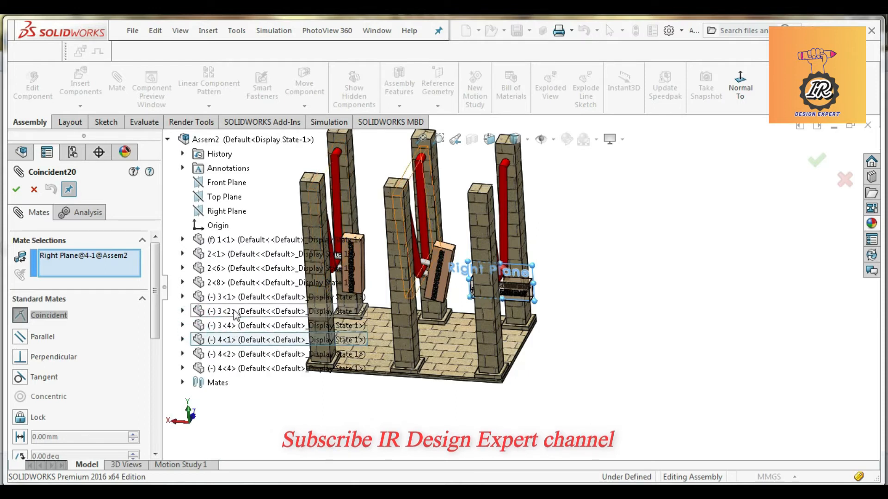
left_click(182, 298)
left_click(238, 396)
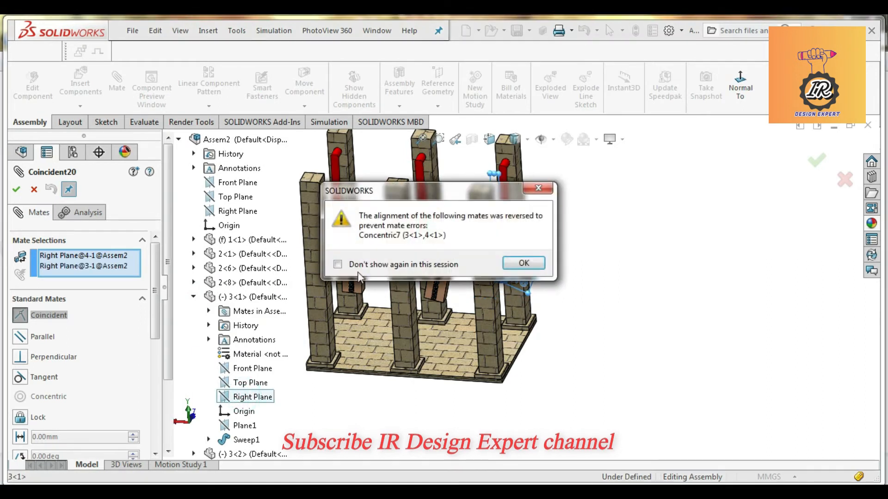
left_click(523, 263)
- Flip the alignment of the Coincident20 mate and accept the edited mate
scroll(78, 353, "down", 2)
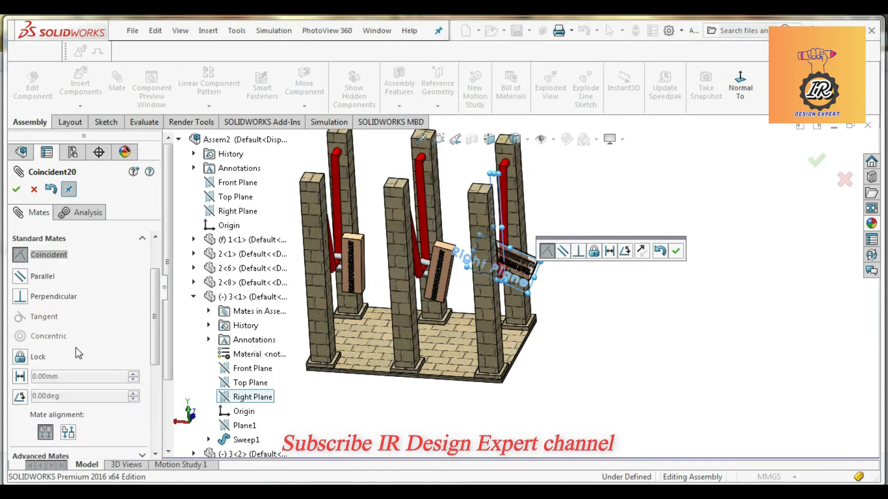
scroll(80, 356, "down", 3)
scroll(79, 356, "up", 5)
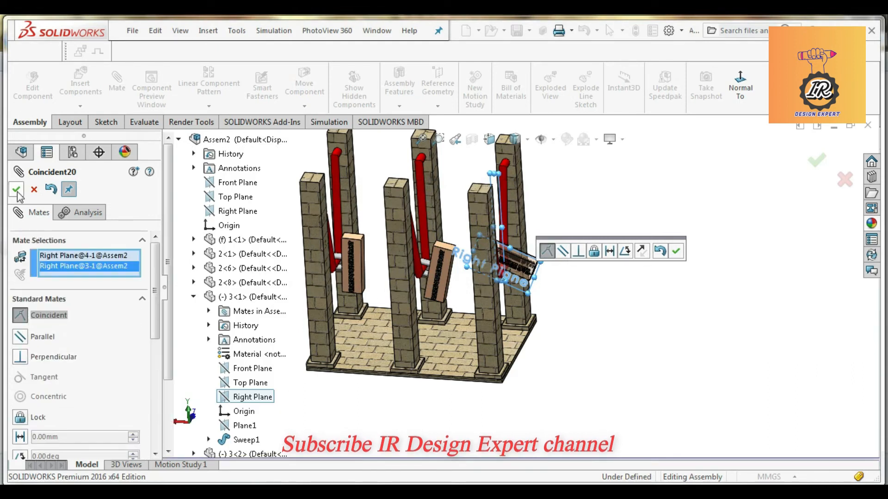
left_click(640, 252)
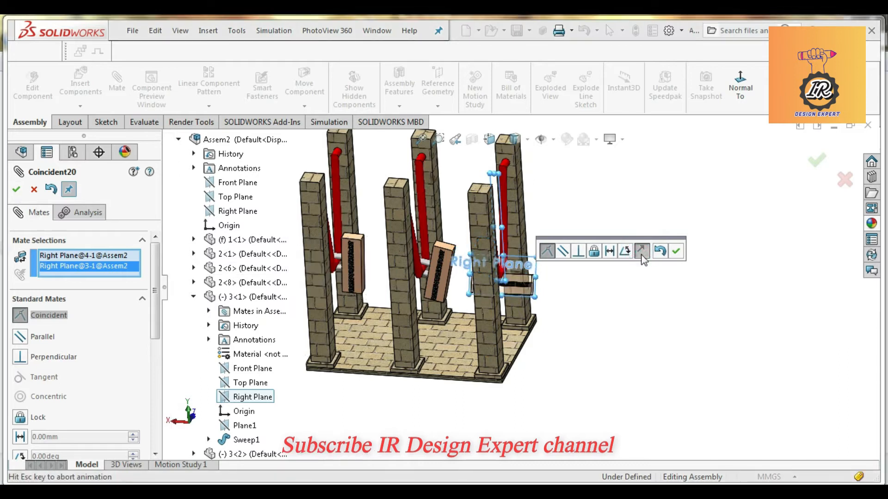
left_click(675, 251)
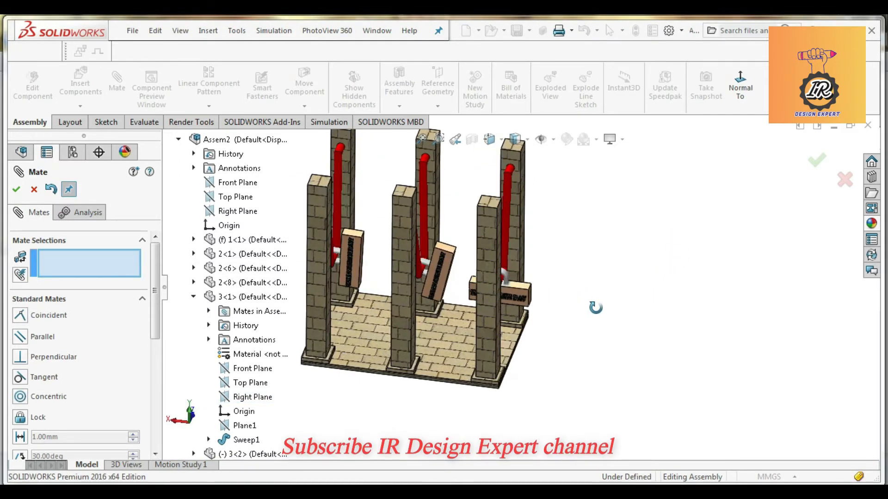
- Swing the middle sign 4<2> around its bar towards a horizontal position and leave the mating command
left_click(449, 263)
mouse_move(451, 296)
left_mouse_down()
mouse_move(449, 306)
mouse_move(453, 298)
mouse_move(437, 304)
left_mouse_up()
key("Escape")
left_click(586, 257)
mouse_move(586, 258)
middle_mouse_down()
mouse_move(606, 232)
mouse_move(597, 268)
middle_mouse_up()
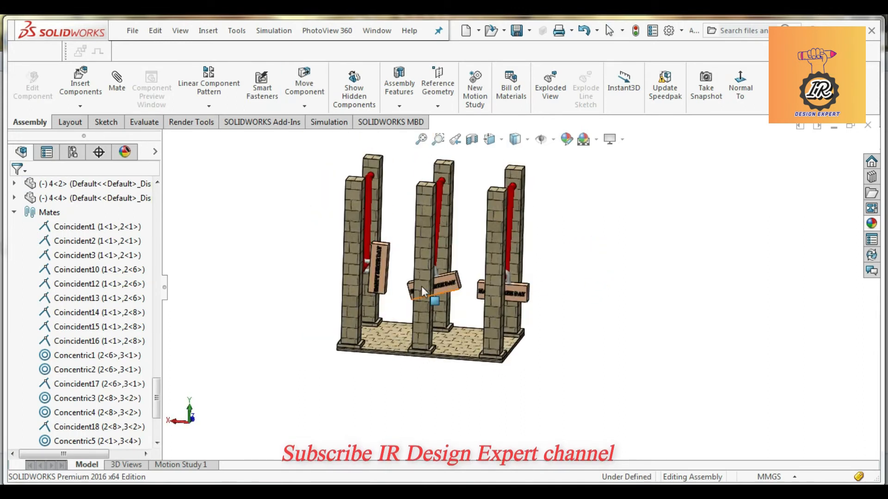
- Swing the upright sign 4<4> around its red bar until it hangs roughly level
scroll(400, 305, "down", 1)
middle_click_drag(399, 305, 406, 290)
left_click(385, 263)
right_click_drag(375, 310, 371, 324)
mouse_move(374, 332)
left_mouse_down()
mouse_move(382, 317)
mouse_move(382, 325)
left_mouse_up()
- Level the middle sign 4<2> on its bar to line up with the other signs, and clear the selection
scroll(451, 290, "down", 4)
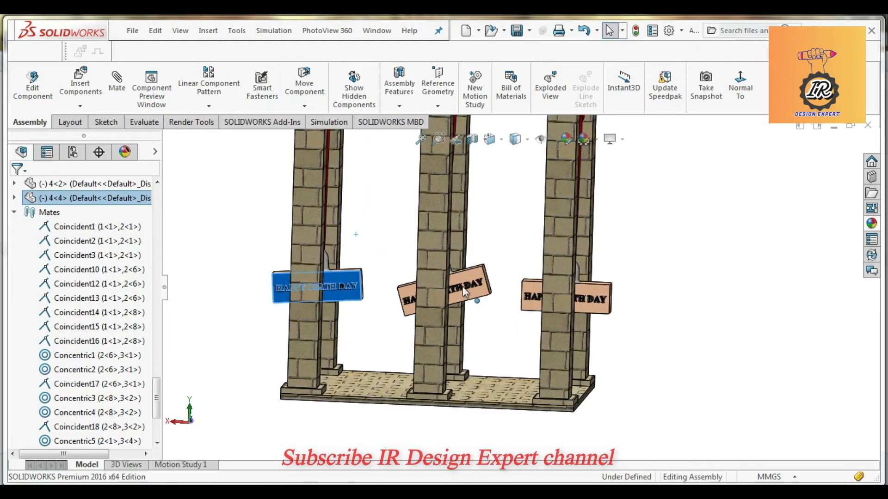
left_click_drag(498, 301, 492, 315)
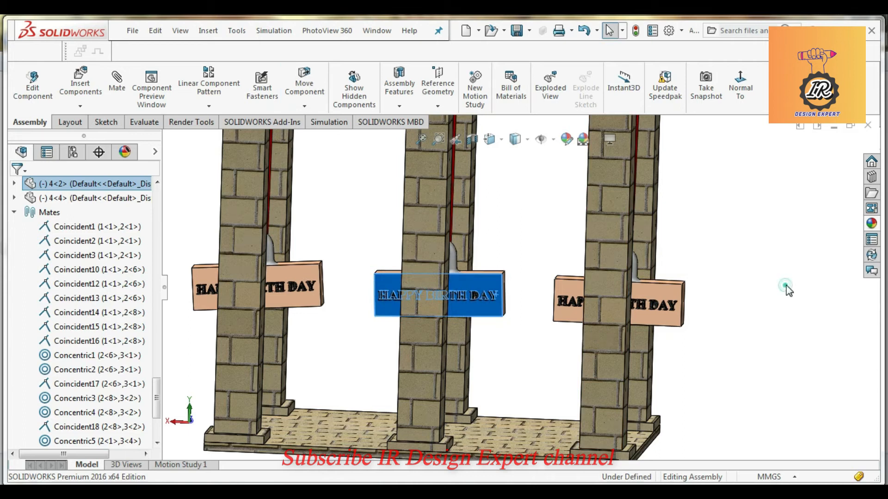
left_click(786, 285)
scroll(698, 313, "up", 5)
middle_click_drag(661, 322, 652, 352)
left_click(680, 267)
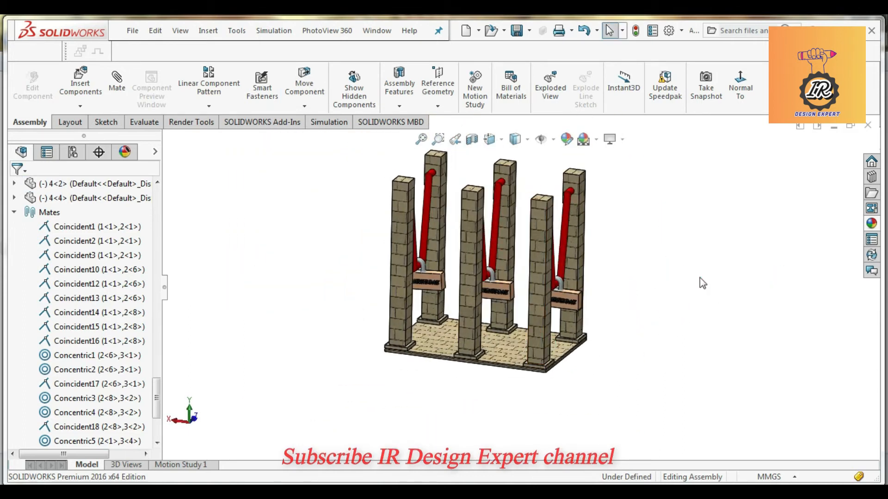
left_click(657, 351)
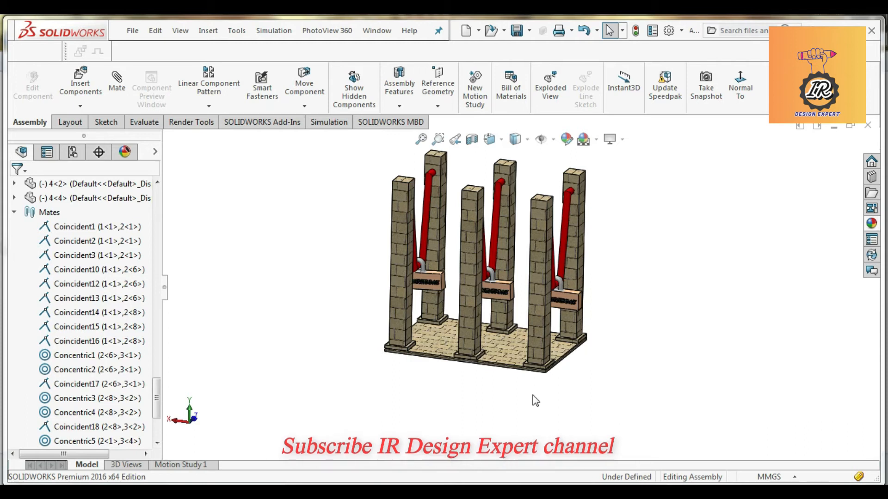
- Save the assembly as Assem2 in the motion study analysis folder
left_click(517, 31)
left_click(469, 213)
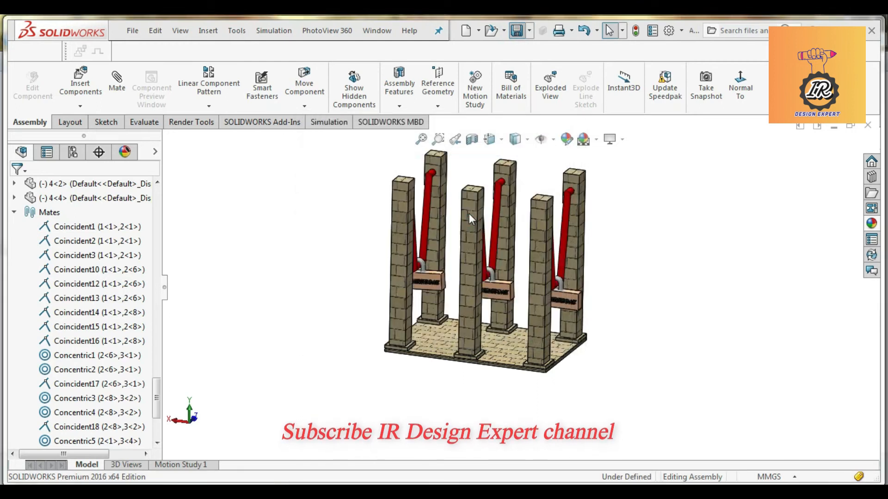
left_click(383, 336)
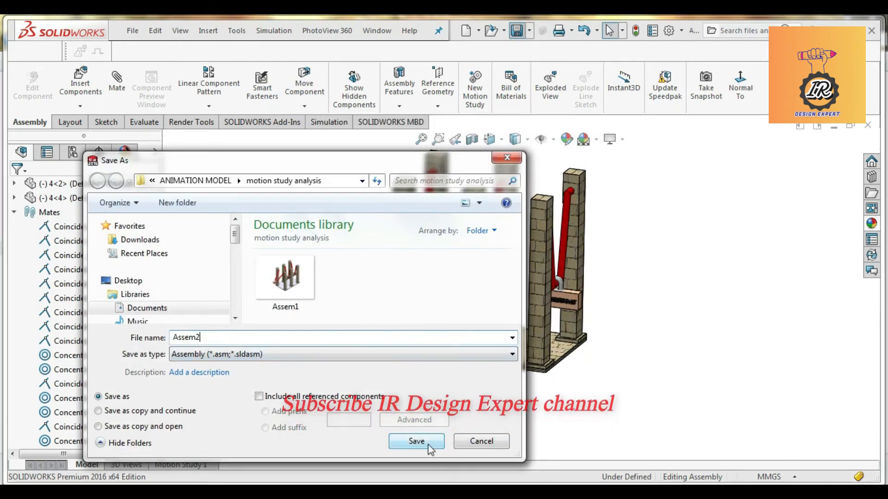
left_click(416, 441)
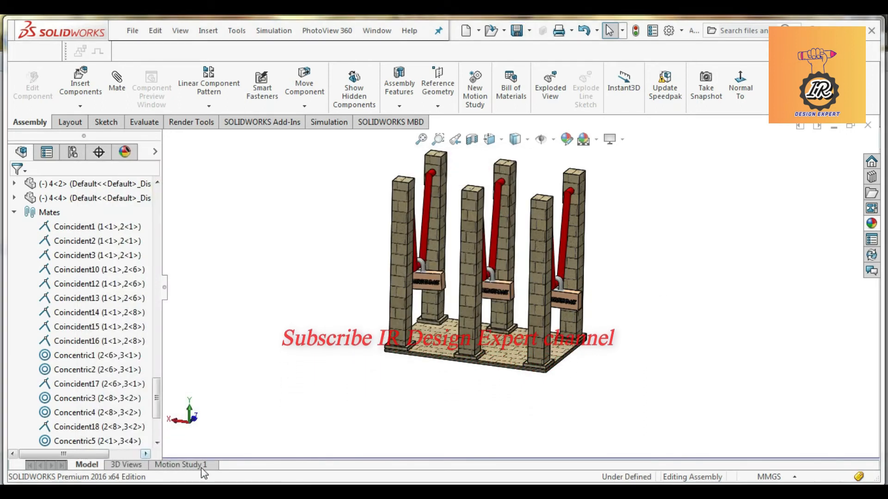
- Open Motion Study 1 and add gravity acting along the Y axis
left_click(184, 464)
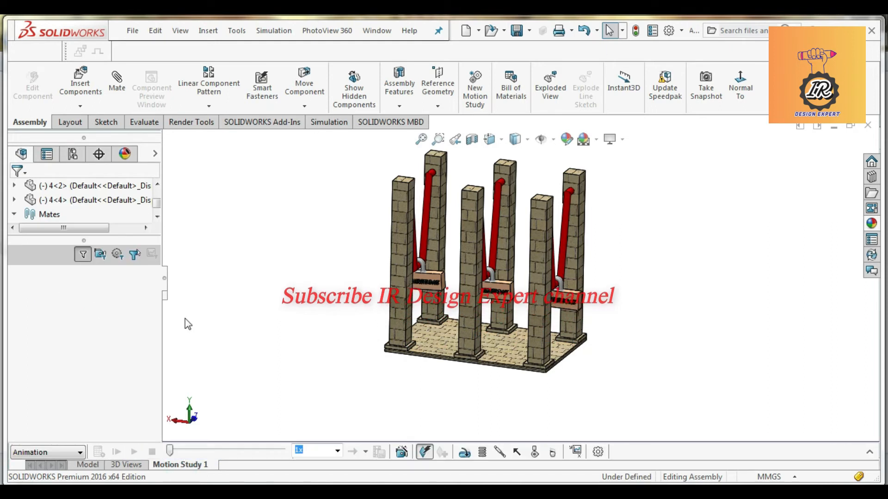
left_click(552, 451)
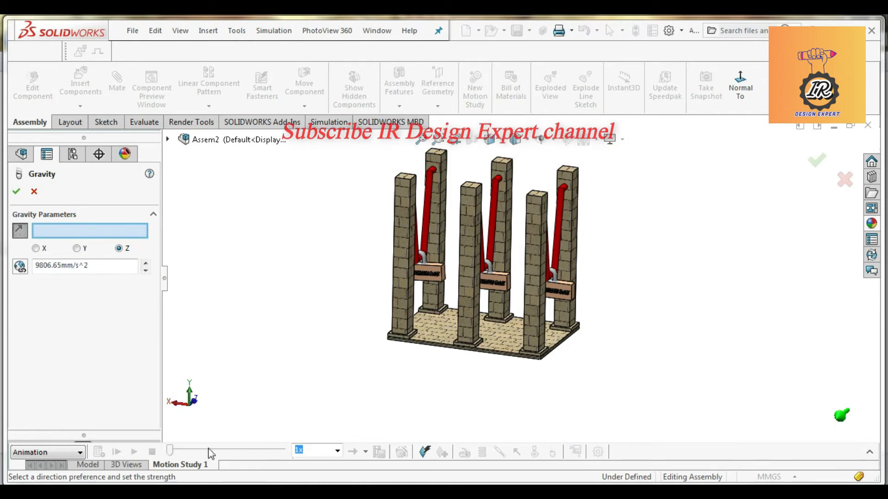
left_click(77, 248)
left_click(16, 191)
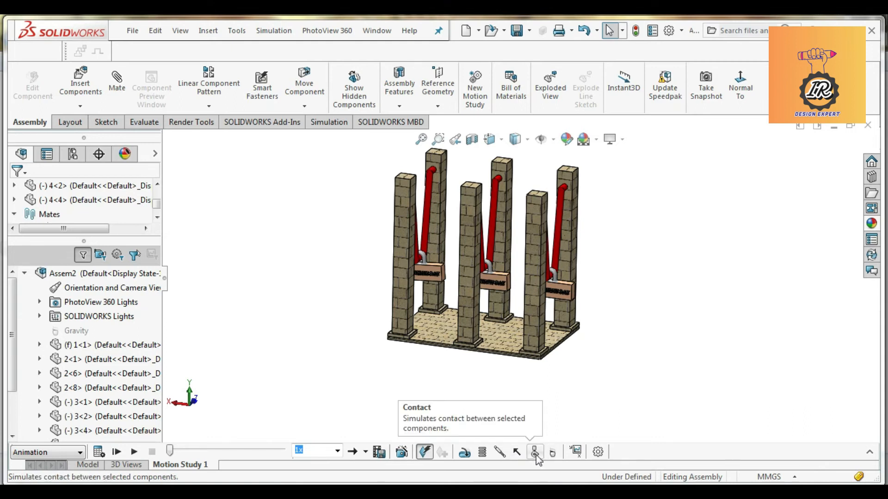
- Add a solid body contact to the motion study with the whole assembly box-selected
left_click(535, 452)
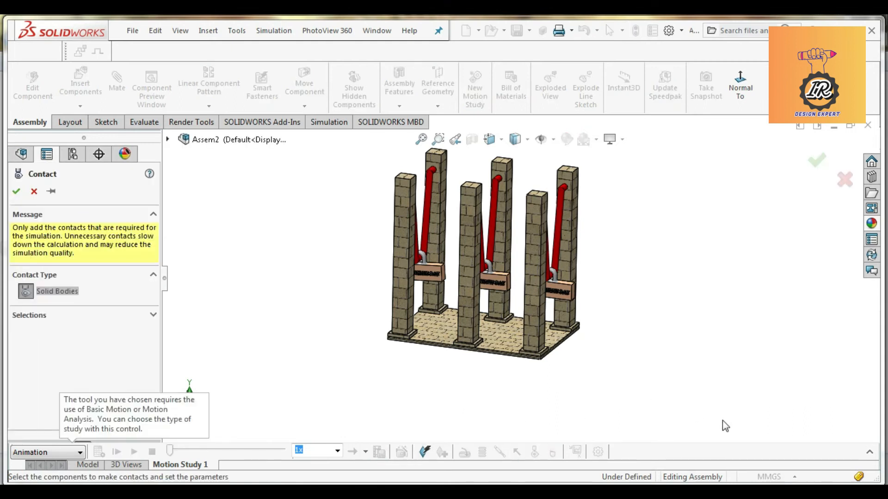
left_click_drag(726, 420, 304, 197)
left_click_drag(249, 129, 247, 124)
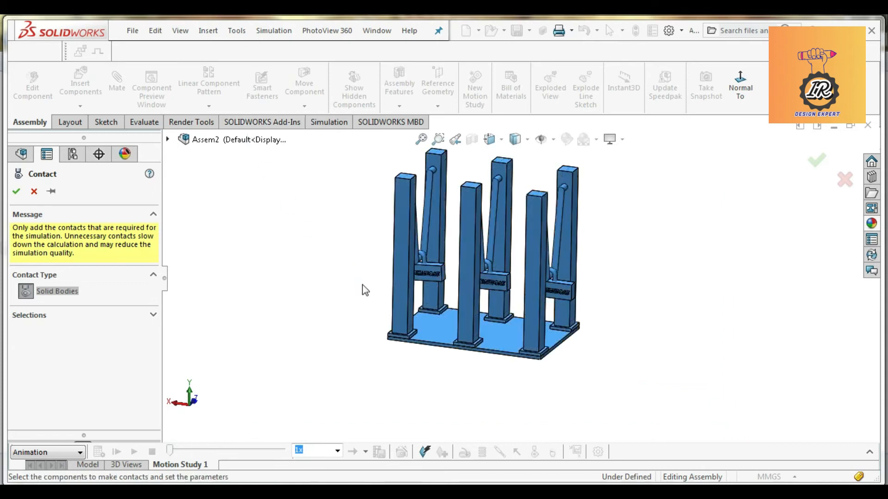
left_click(18, 191)
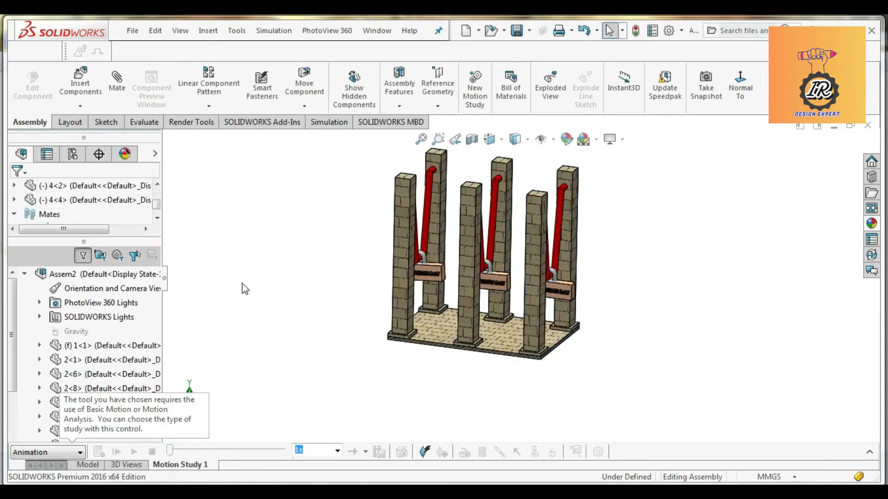
left_click(298, 326)
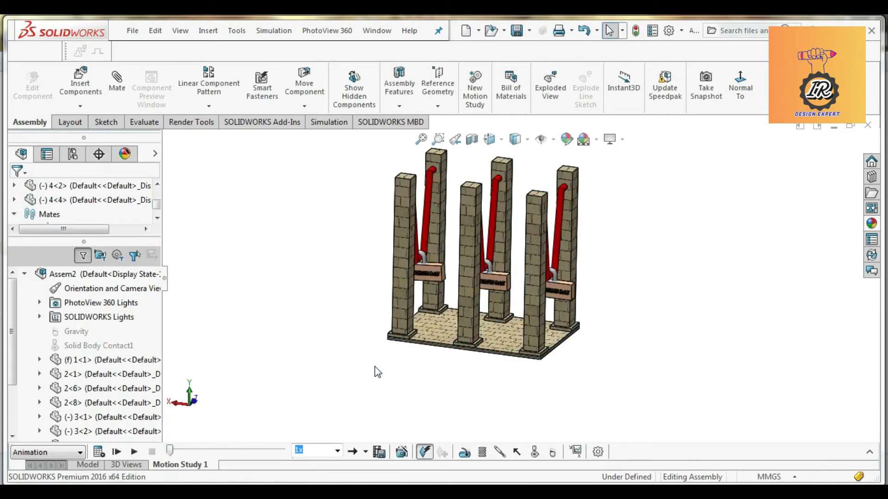
- Tilt the end sign 4<1> slightly on its red bar
scroll(506, 272, "down", 3)
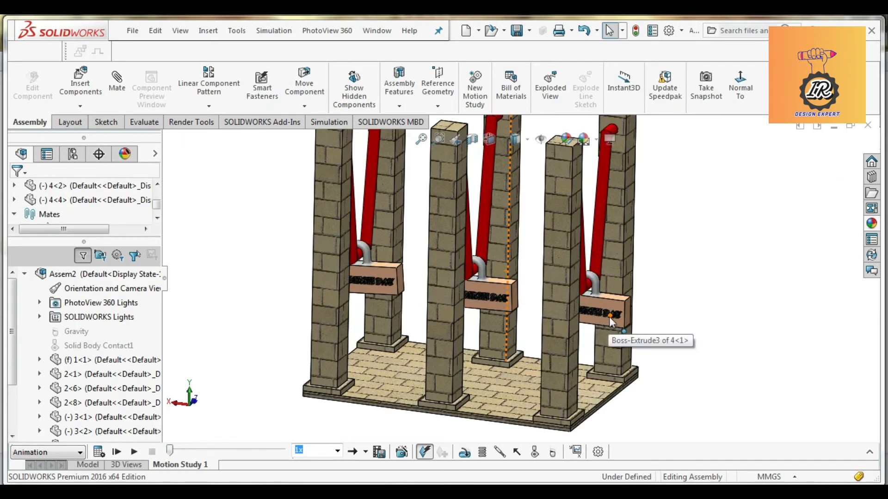
left_click_drag(613, 303, 521, 298)
left_click_drag(575, 320, 626, 309)
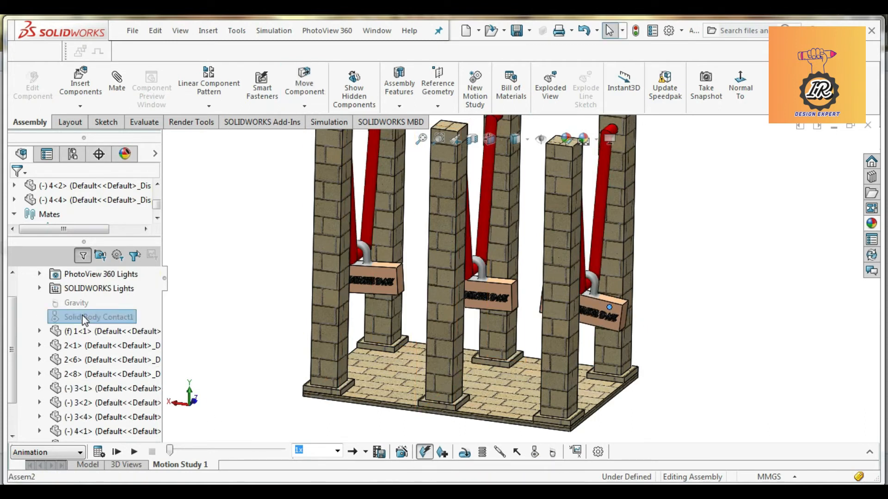
- Delete Solid Body Contact1 from the motion study
right_click(85, 318)
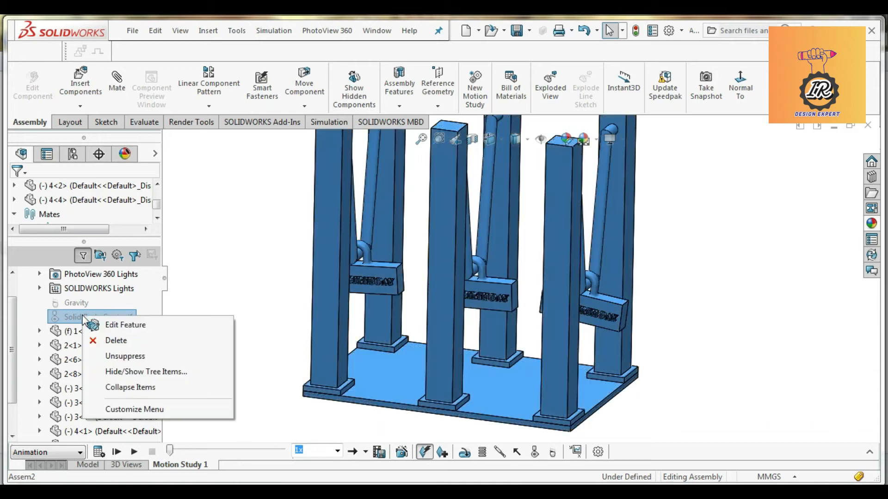
left_click(88, 340)
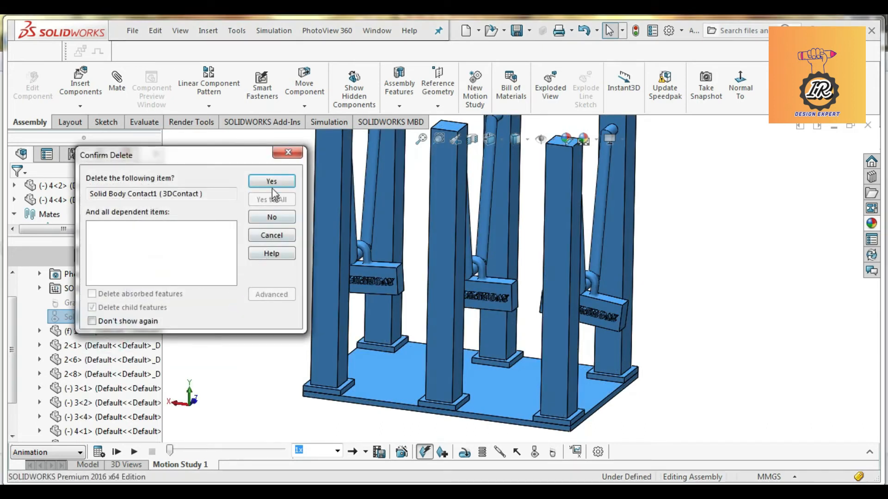
left_click(271, 183)
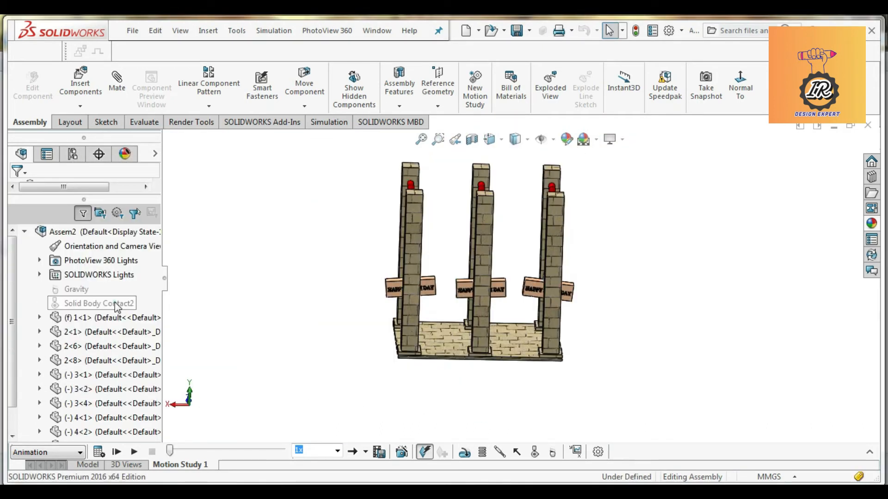
- Edit Solid Body Contact2 to remove sign 4<1>, keeping only signs 4<4> and 4<2> in the contact
right_click(115, 301)
left_click(139, 308)
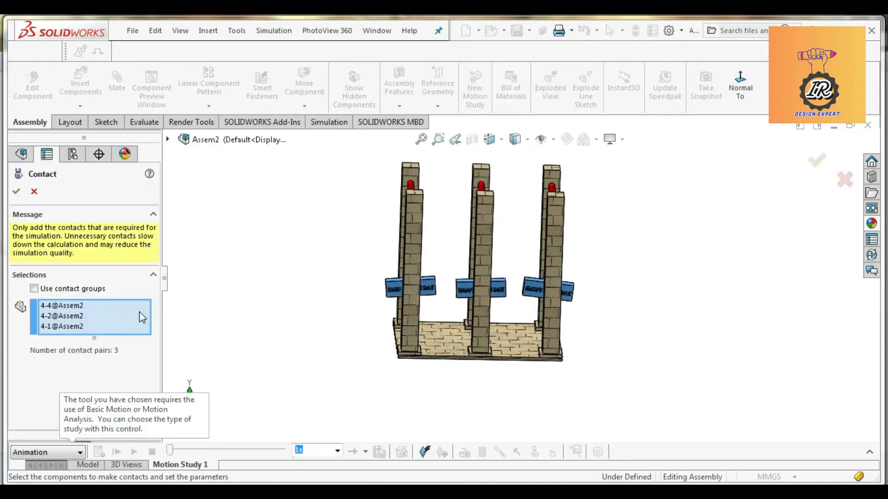
left_click(66, 327)
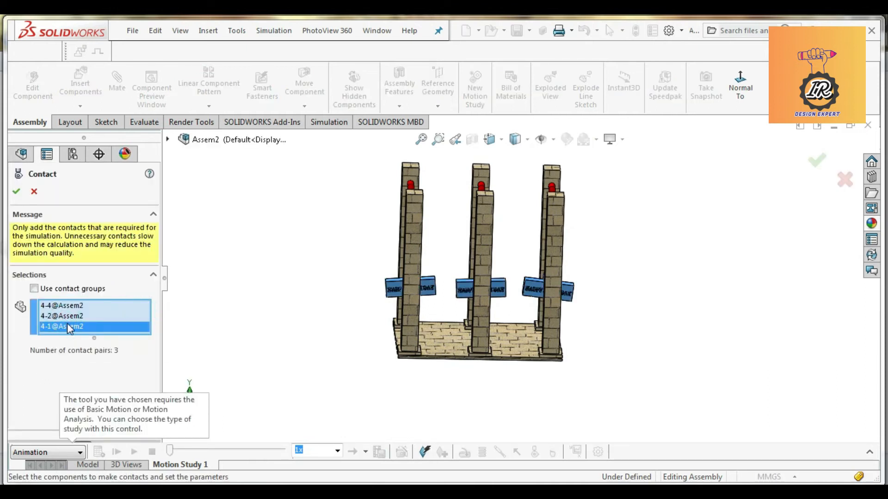
key("Delete")
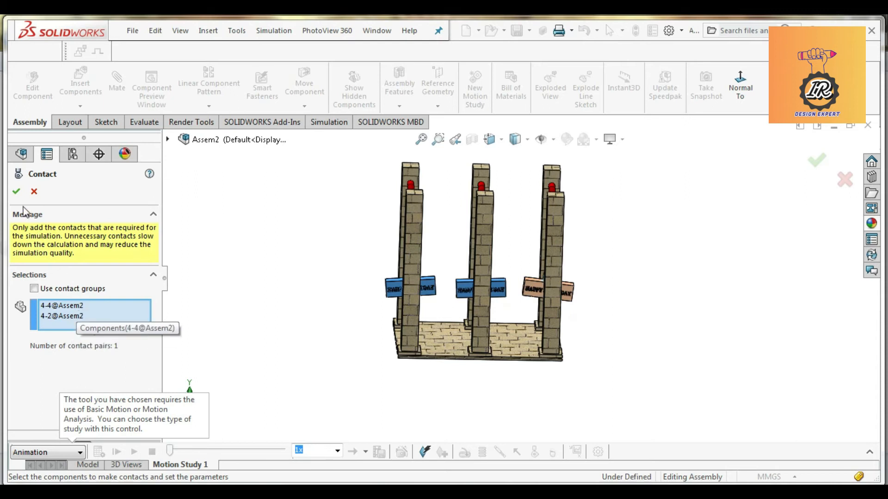
left_click(17, 192)
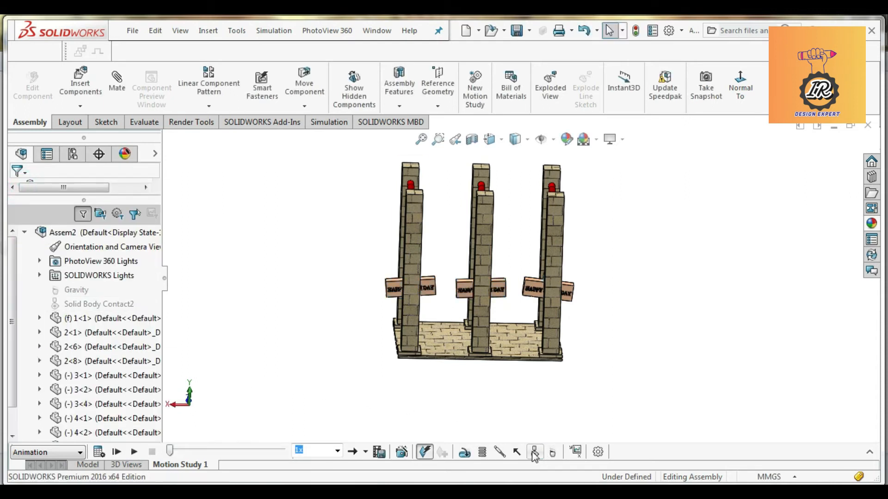
- Add another solid body contact between signs 4<4> and 4<2>
left_click(534, 453)
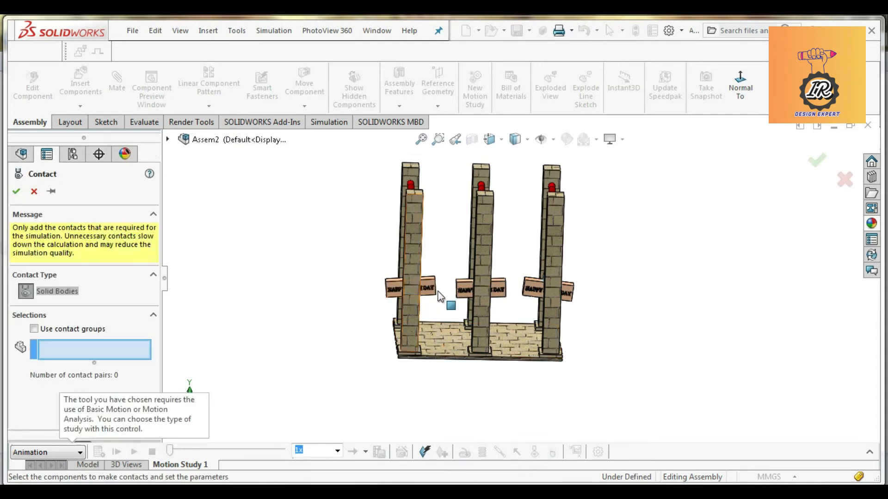
left_click(430, 294)
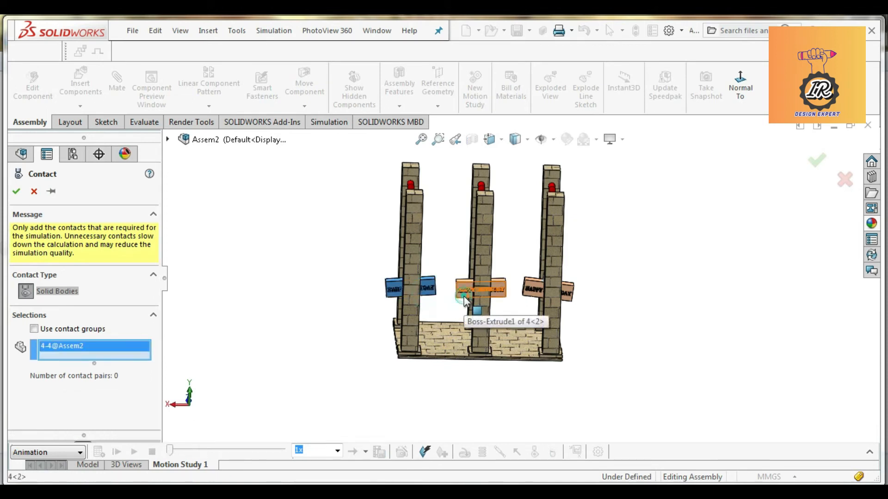
left_click(465, 301)
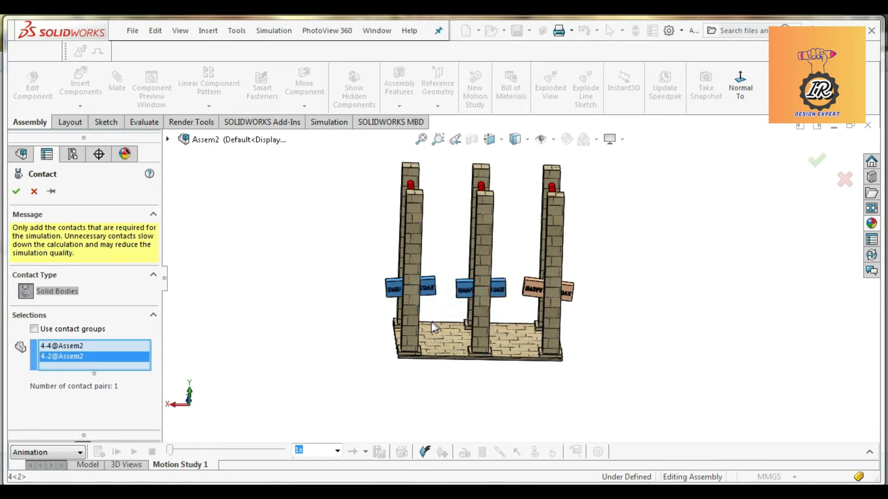
left_click(17, 192)
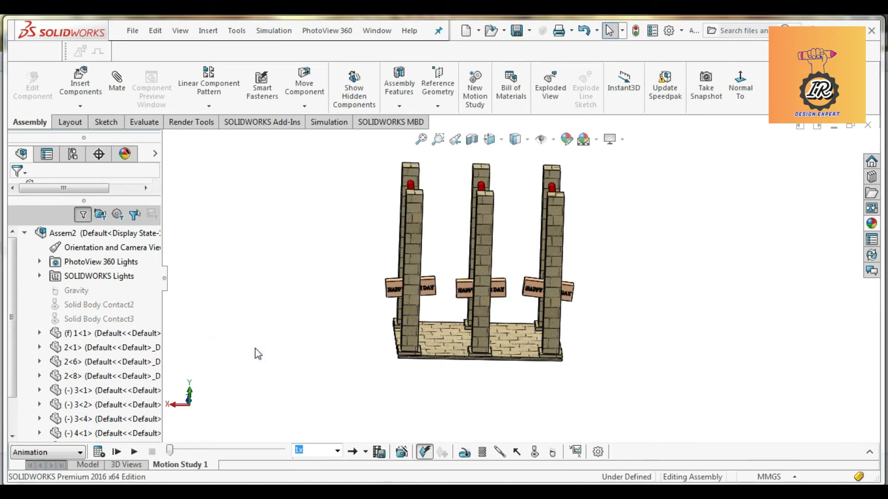
- Swing sign 4<4> and its red bar outward and up until the bar is roughly horizontal, and clear the selection
left_click_drag(391, 301, 196, 201)
key("Escape")
left_click(278, 321)
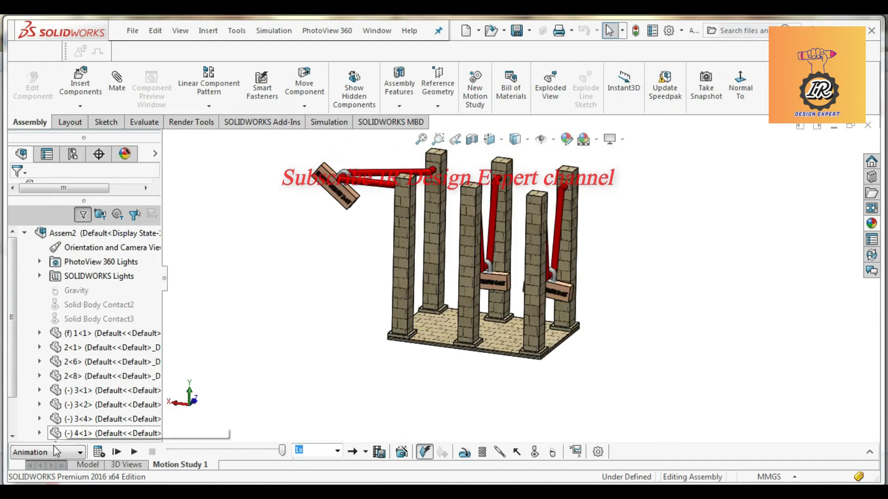
- Expand the motion timeline and change the study type from Animation to Motion Analysis
left_click(54, 452)
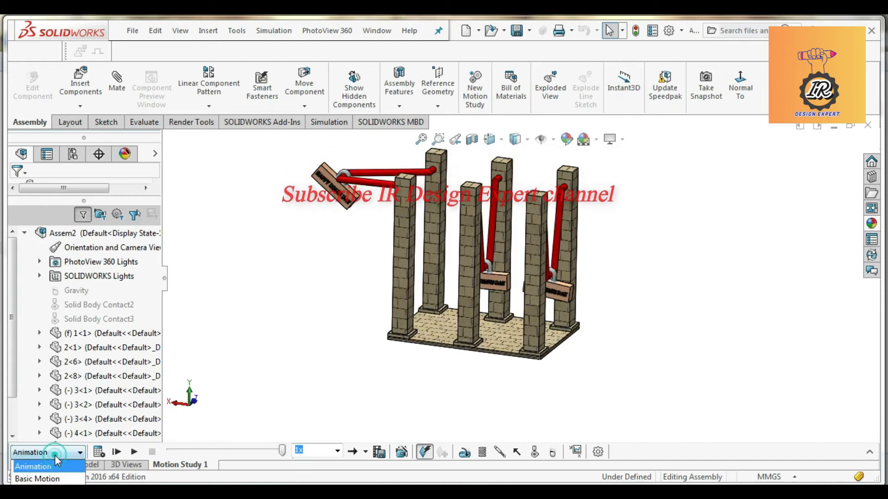
left_click(866, 455)
left_click(66, 245)
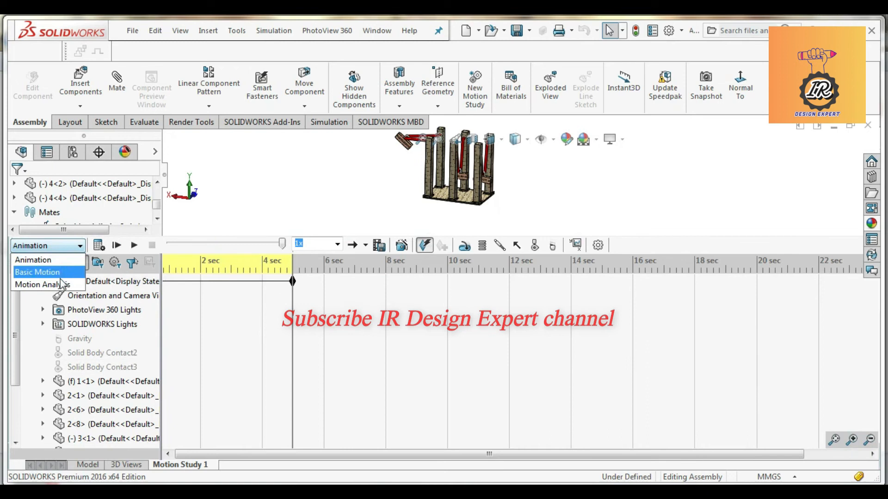
left_click(42, 284)
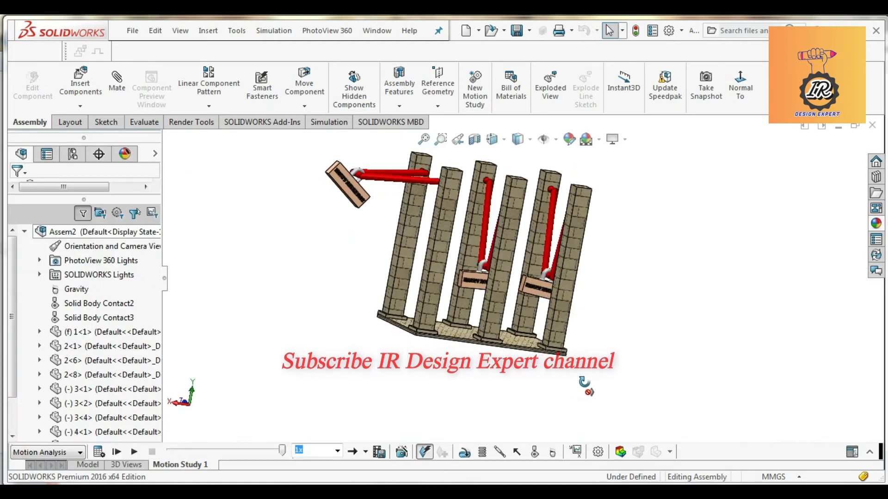
- Return to the model and swing the end red bar 3<4> outward from its pillars together with its sign
scroll(490, 340, "down", 2)
middle_click_drag(489, 340, 474, 366)
scroll(511, 264, "up", 3)
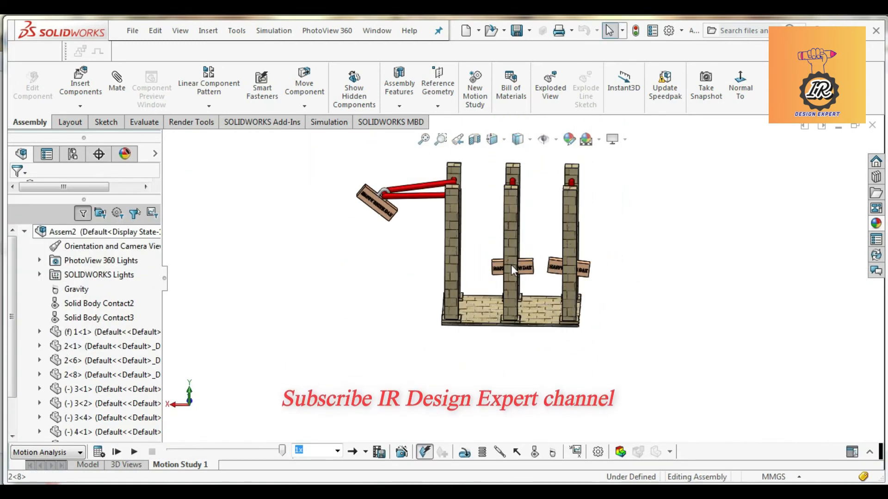
scroll(512, 264, "down", 2)
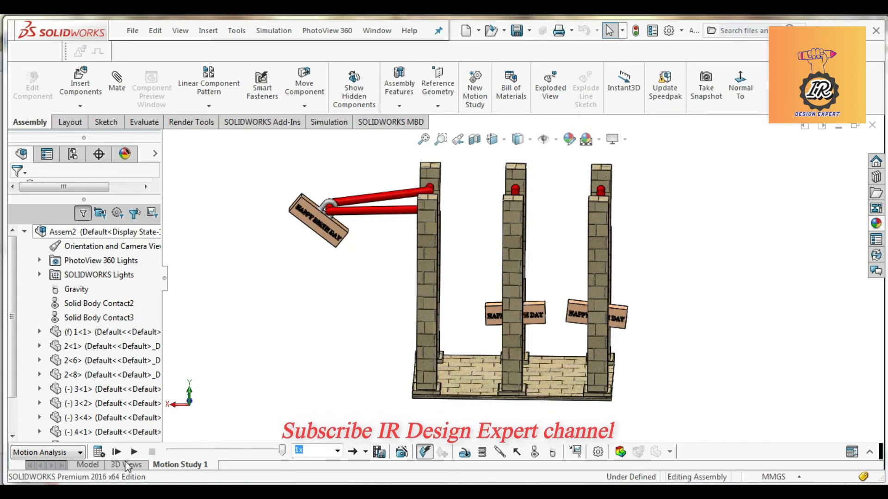
left_click(88, 464)
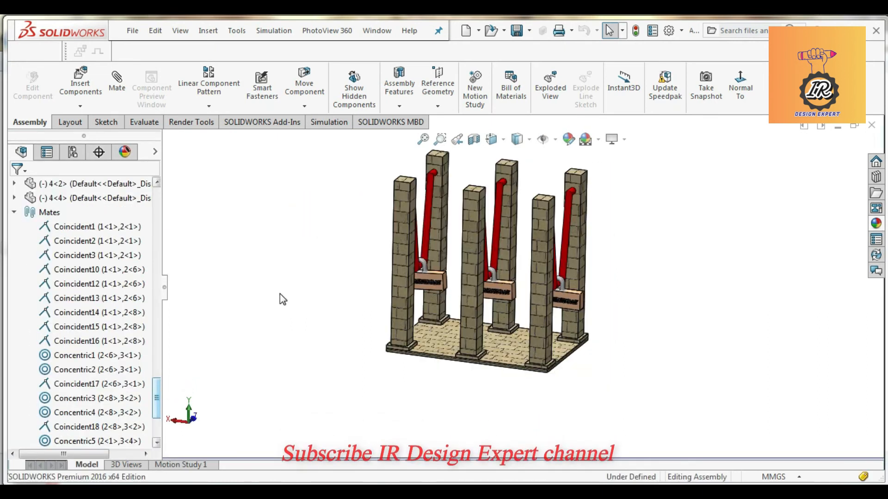
middle_click_drag(305, 351, 449, 278)
scroll(431, 323, "down", 2)
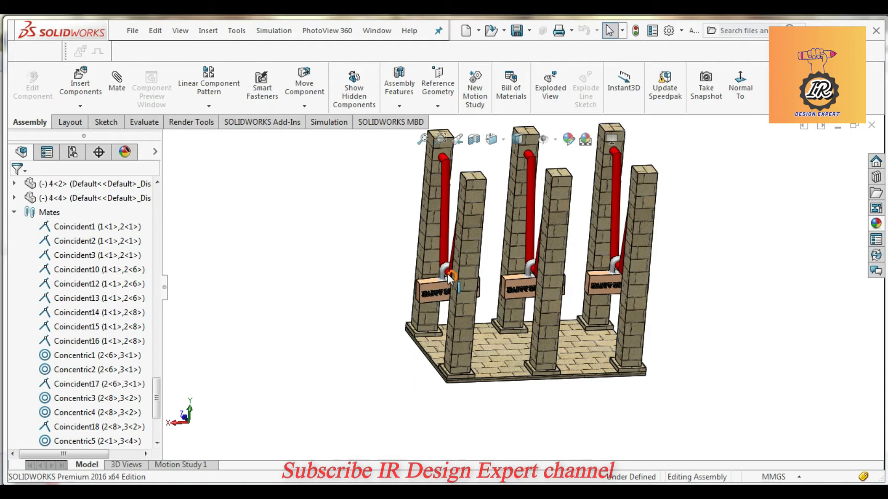
left_click(442, 254)
left_click_drag(443, 253, 274, 245)
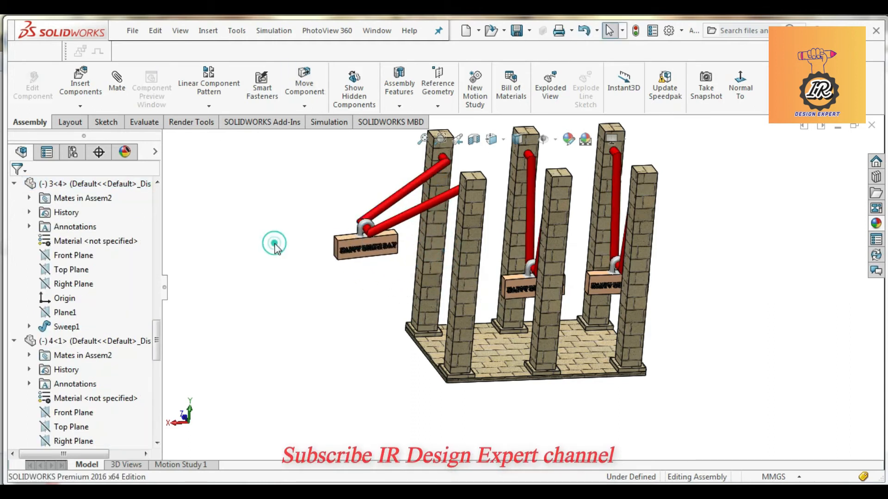
- Add a coincident mate between the Front Plane of bar 3<4> and the Front Plane of sign 4<4>
left_click(403, 224)
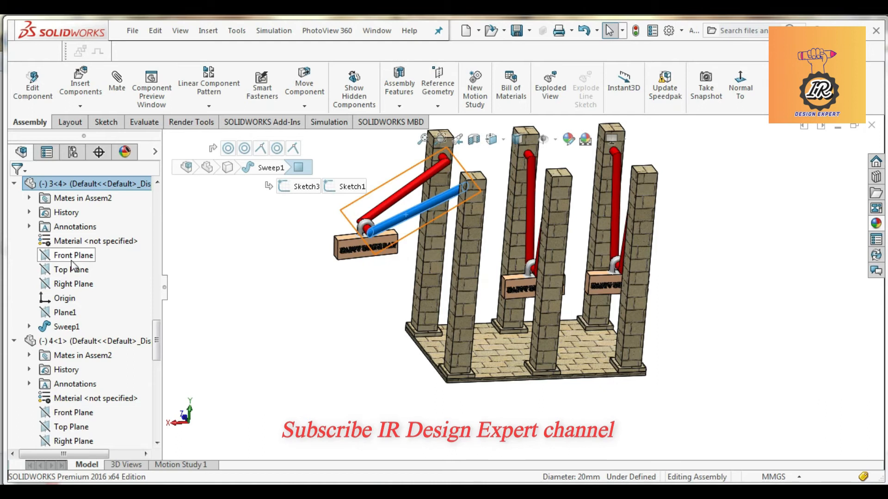
left_click(73, 255)
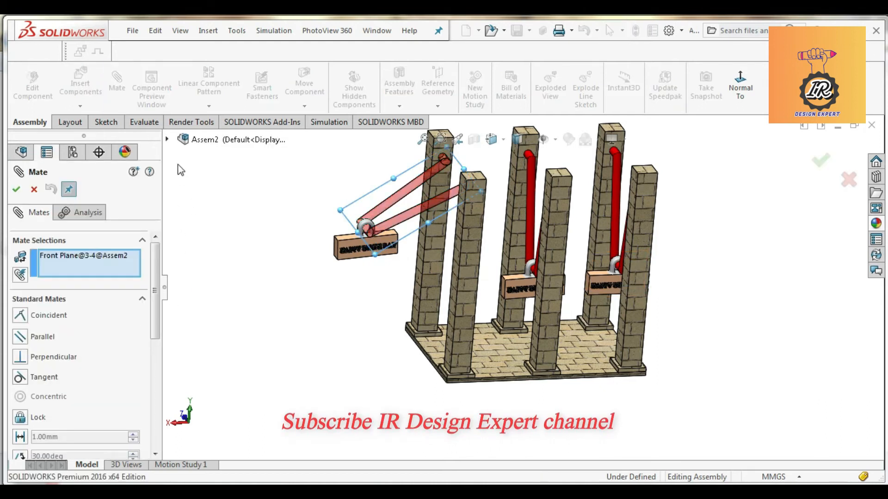
left_click(167, 138)
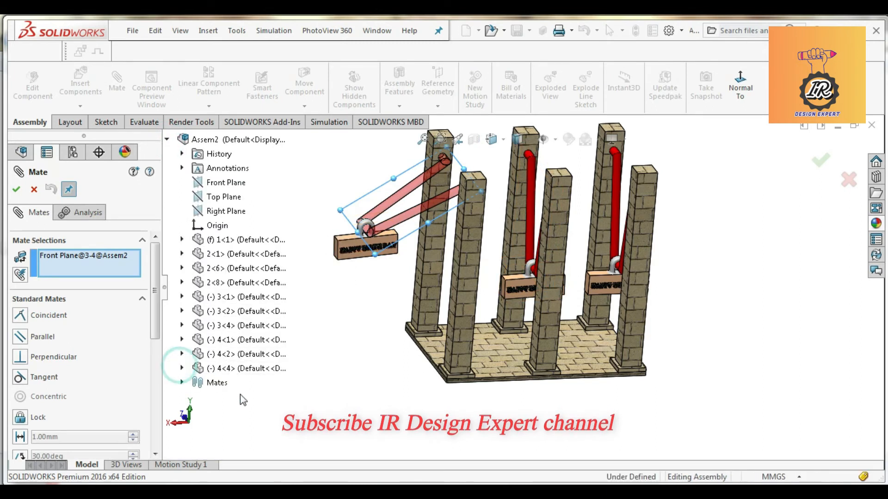
left_click(181, 369)
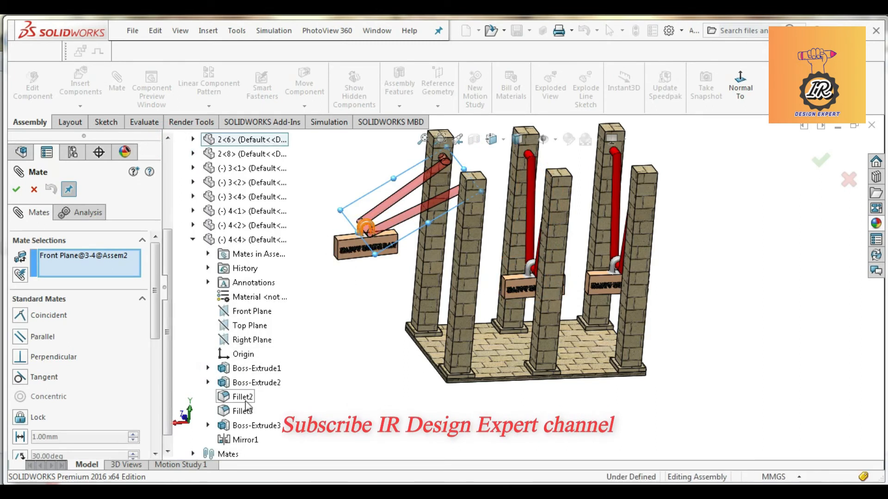
left_click(246, 316)
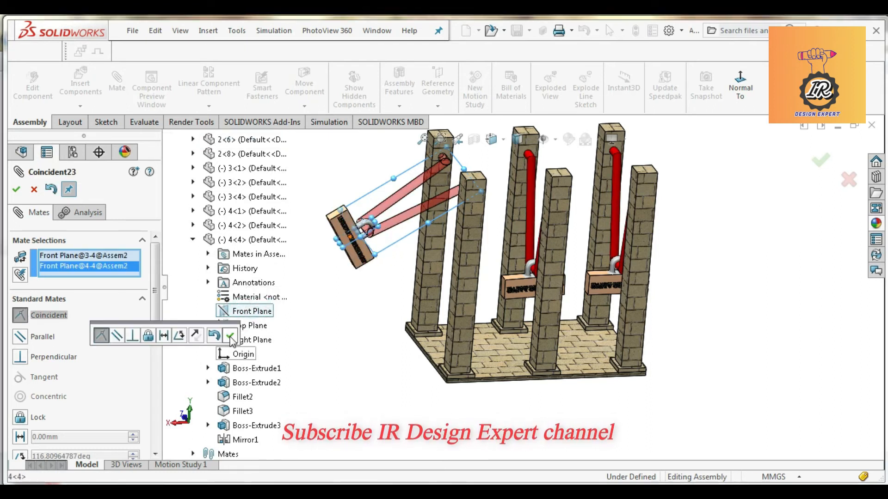
left_click(231, 336)
left_click(16, 189)
- Locate the new coincident mate between bar 3<4> and sign 4<4> in the mates list, and reopen Motion Study 1
scroll(93, 401, "down", 15)
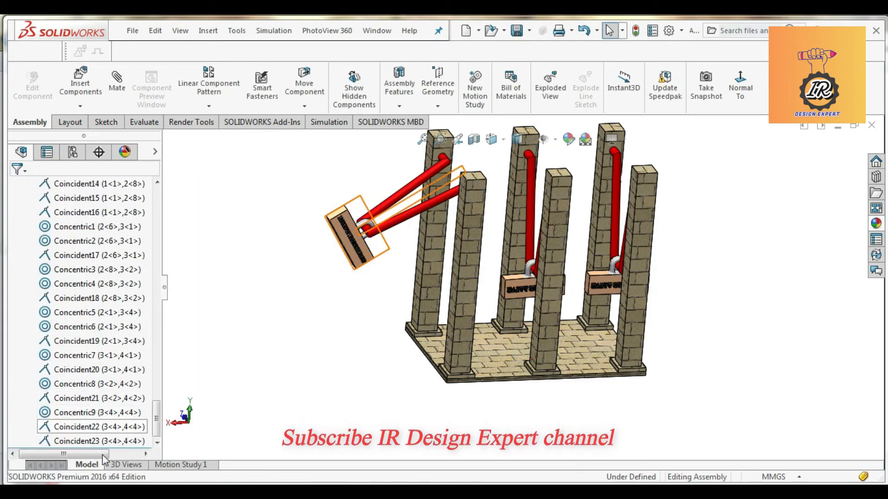
right_click(107, 440)
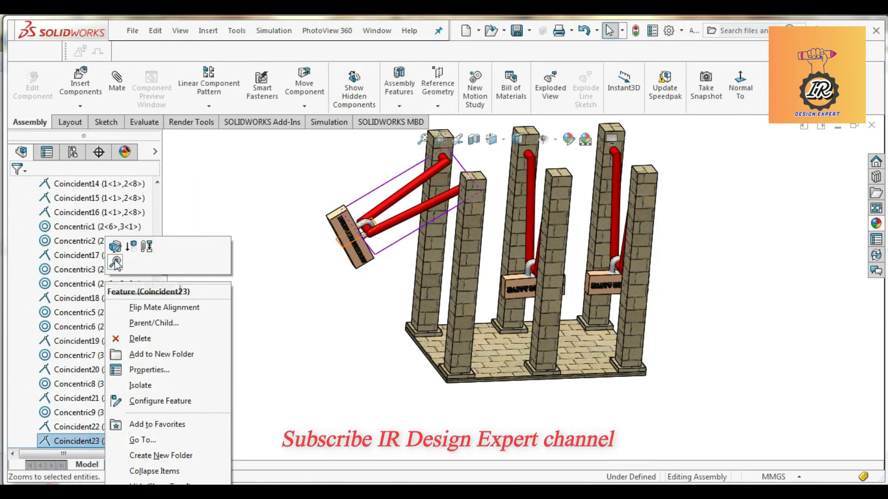
left_click(115, 263)
scroll(130, 287, "up", 10)
scroll(133, 300, "up", 15)
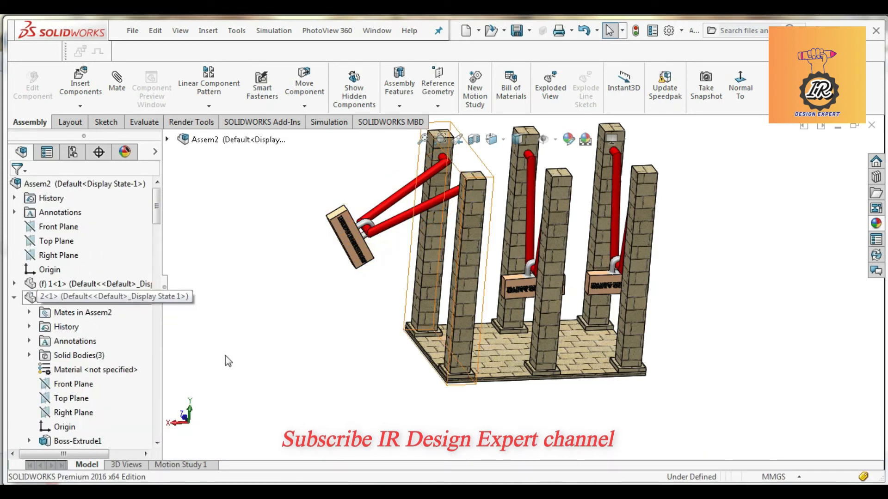
left_click(181, 465)
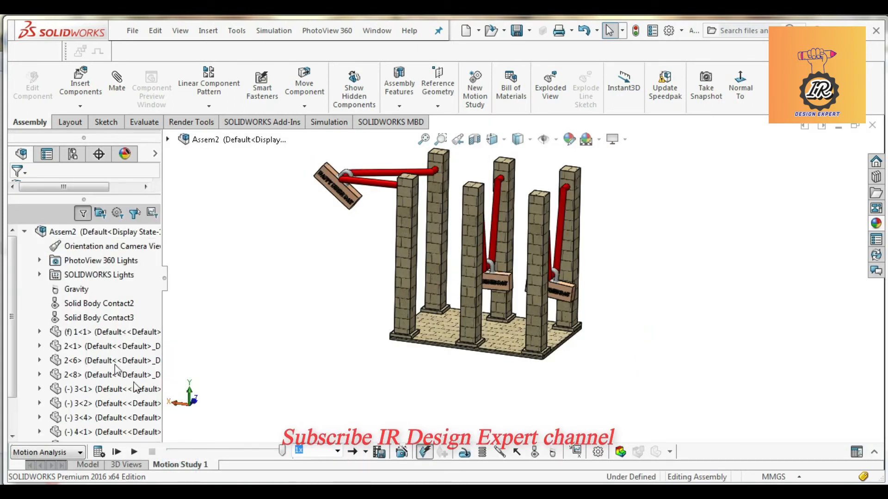
- Edit Solid Body Contact2 between signs 4-4 and 4-2 and turn off its friction
left_click(83, 303)
right_click(88, 305)
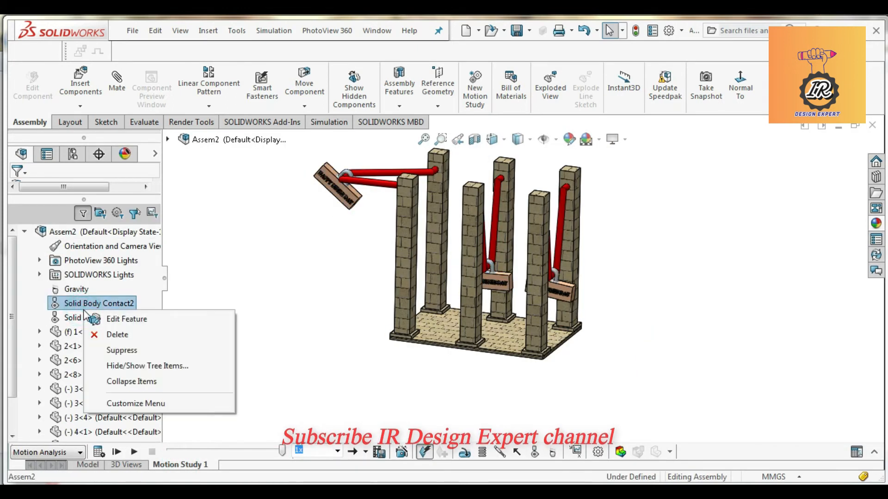
left_click(130, 318)
scroll(112, 344, "down", 5)
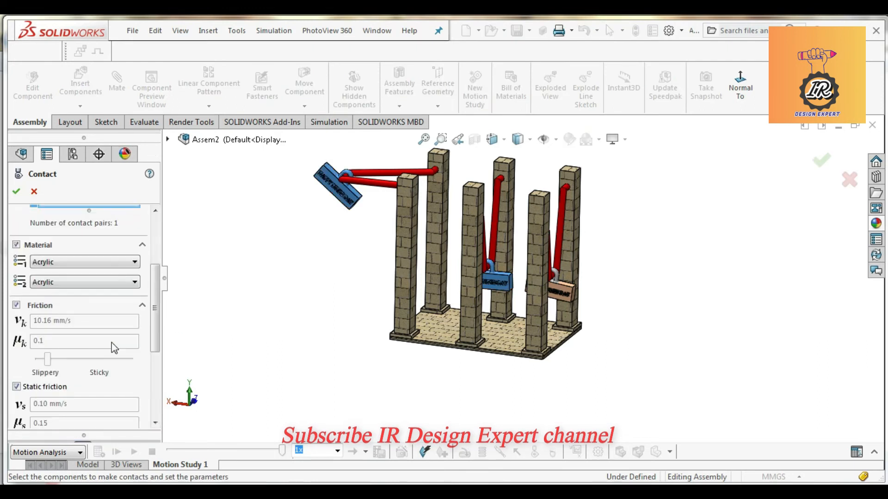
scroll(112, 343, "up", 4)
left_click(33, 303)
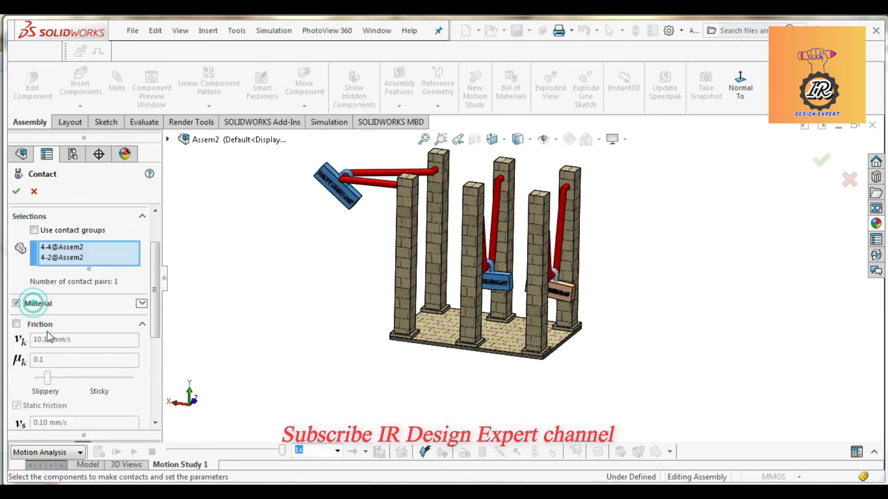
- Change the elastic properties of Solid Body Contact2 from impact to restitution coefficient and accept the contact
scroll(68, 388, "down", 3)
scroll(69, 387, "down", 3)
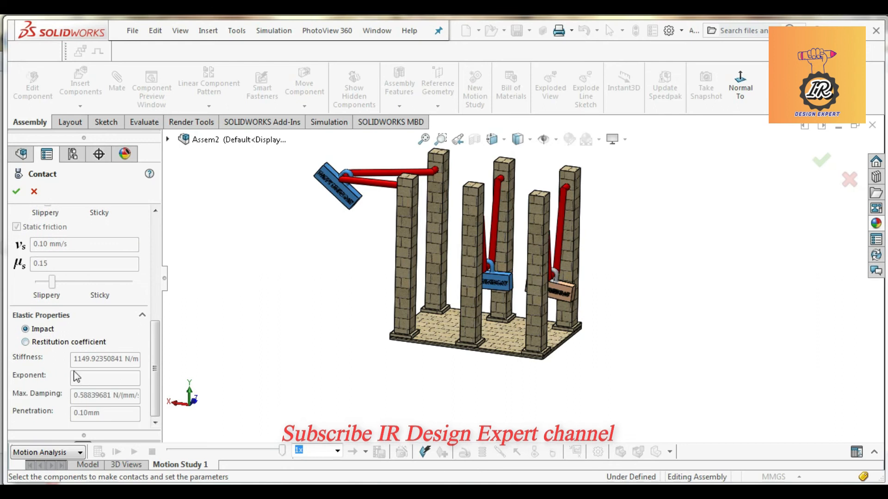
left_click(54, 343)
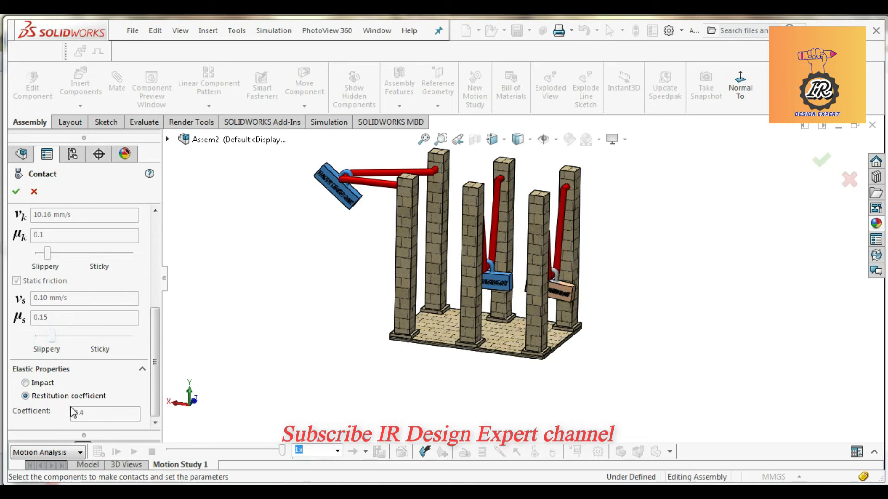
scroll(104, 413, "up", 3)
scroll(104, 413, "down", 3)
scroll(104, 413, "up", 3)
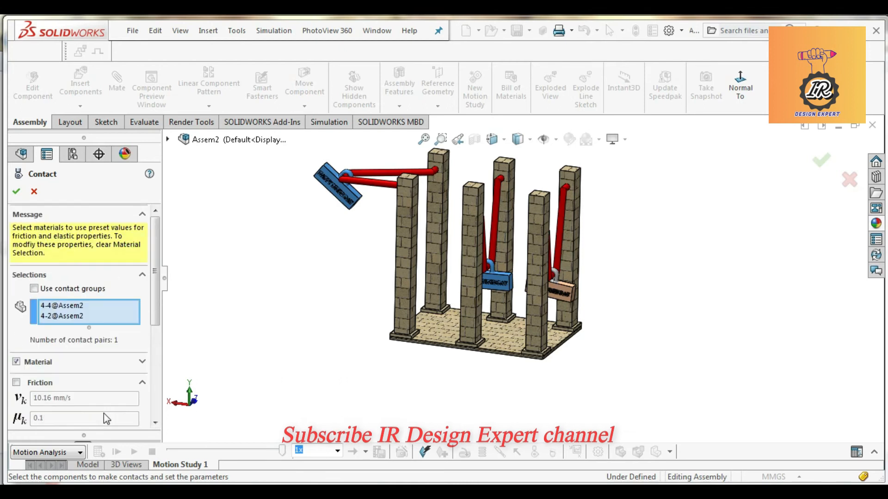
left_click(65, 288)
left_click(66, 289)
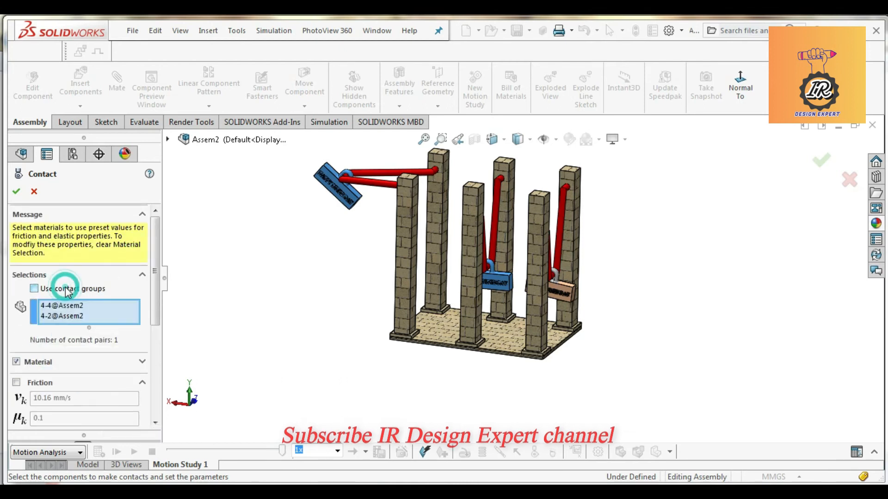
left_click(16, 191)
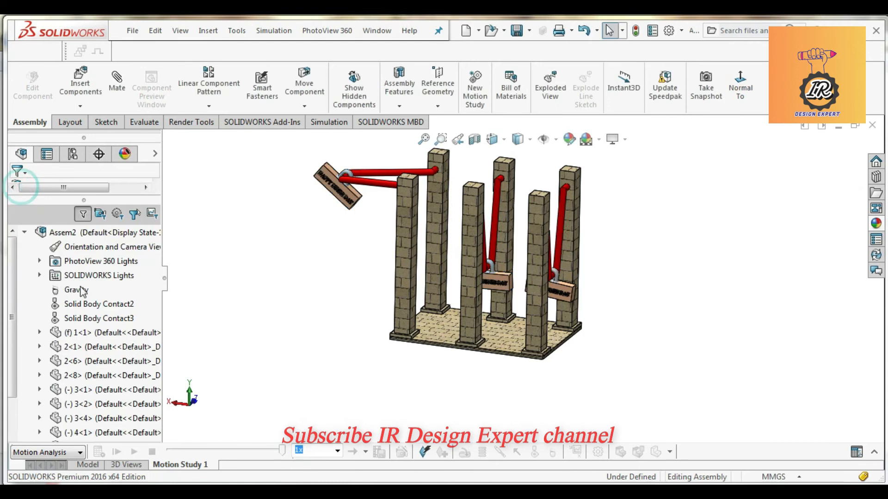
- Edit Solid Body Contact3 and turn off both its friction and its material selection
left_click(99, 318)
right_click(100, 319)
left_click(116, 327)
scroll(115, 341, "down", 5)
scroll(82, 324, "up", 4)
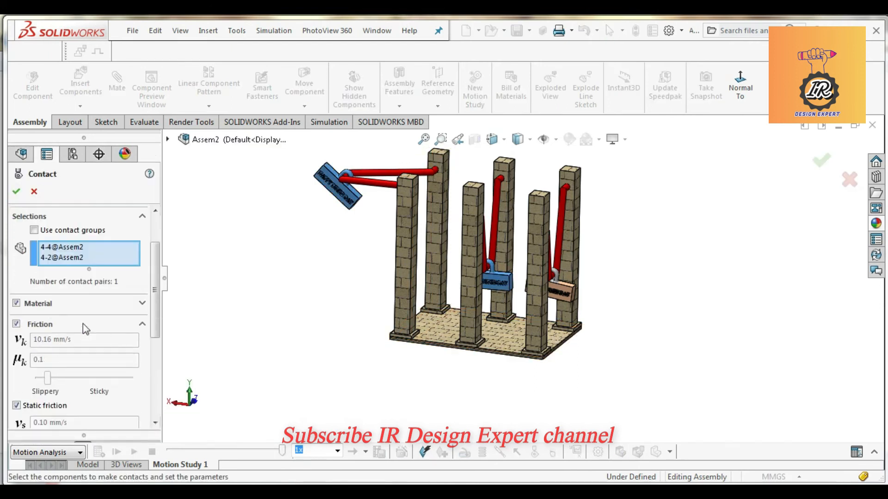
left_click(37, 325)
scroll(102, 360, "down", 2)
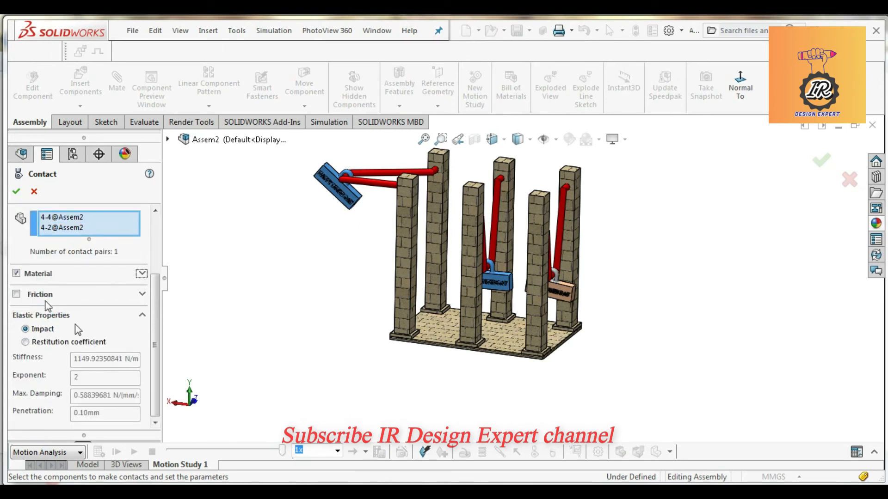
left_click(16, 273)
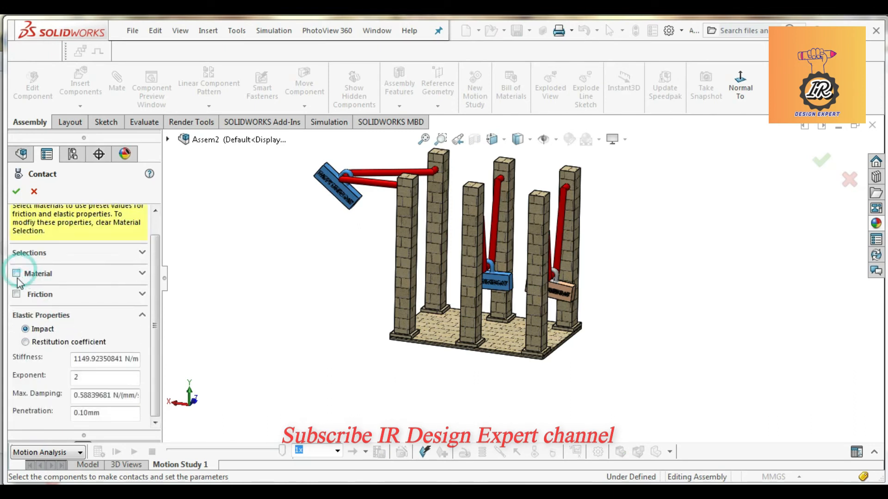
- Set the elastic properties of Solid Body Contact3 to a restitution coefficient of 0 and accept the contact
left_click(53, 341)
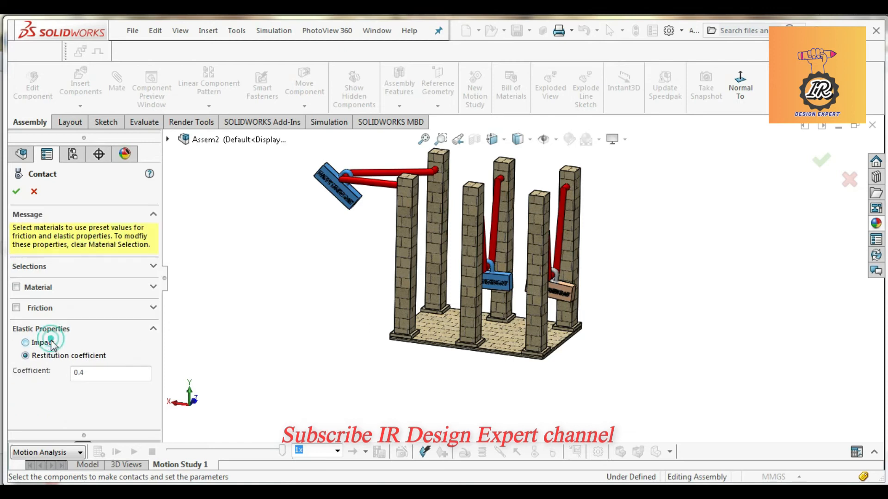
left_click_drag(104, 373, 19, 376)
type("0")
left_click(16, 191)
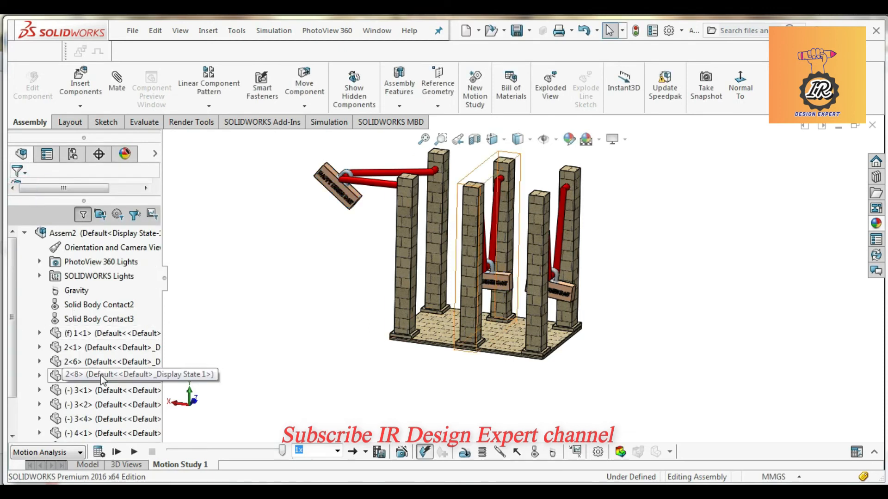
- Reopen Solid Body Contact2, turn off its material selection and accept the contact with restitution coefficient as its elastic property
left_click(96, 306)
right_click(96, 310)
left_click(119, 314)
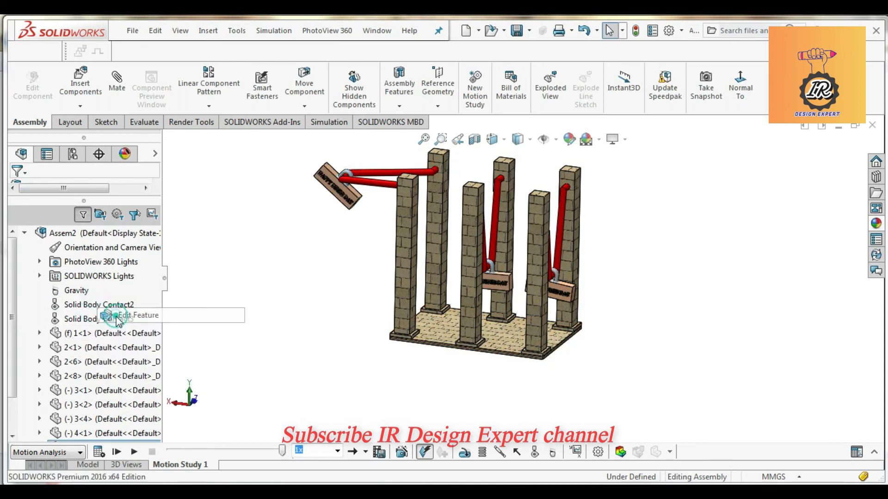
left_click(16, 287)
double_click(97, 410)
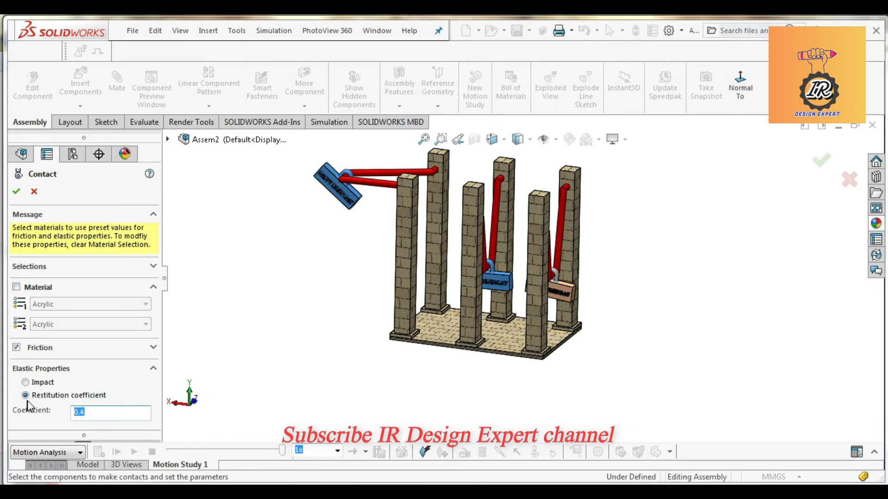
left_click(19, 191)
left_click(240, 294)
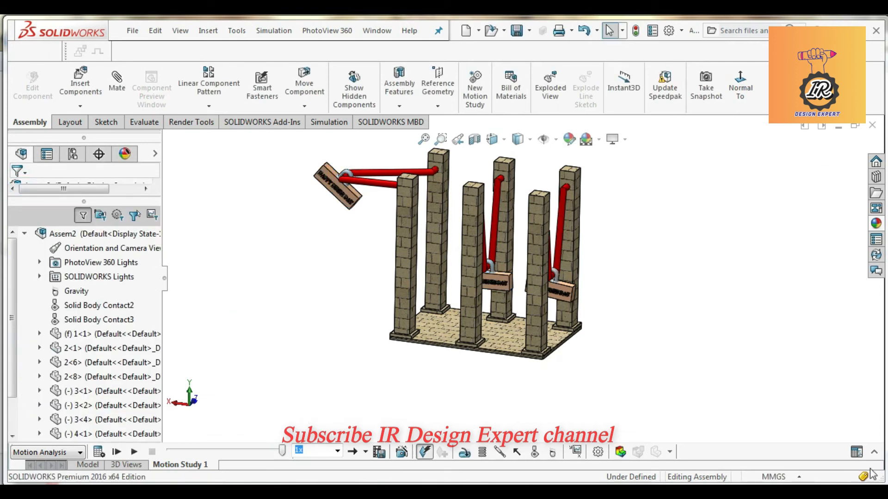
- Rewind Motion Study 1 to its start and switch to the Assem1 assembly
middle_click_drag(661, 381, 687, 380)
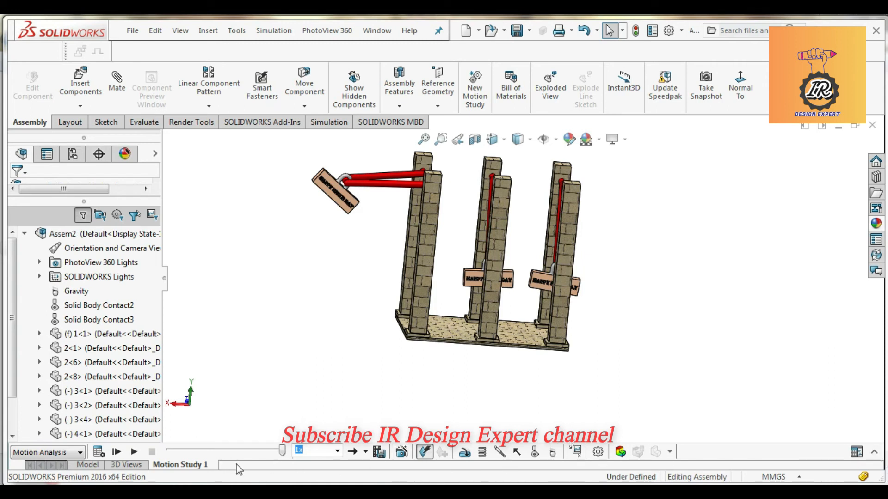
left_click_drag(282, 451, 170, 451)
middle_click_drag(557, 410, 509, 276)
key("Escape")
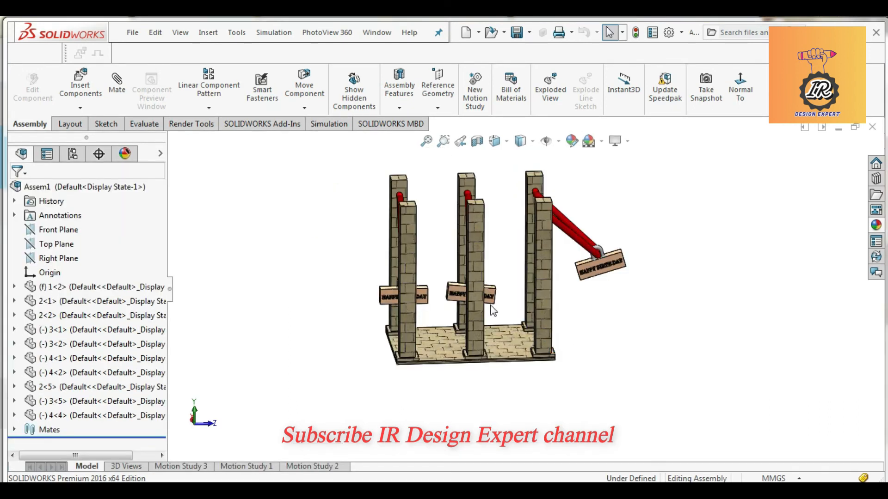
- Hide the pillar components 2<1>, 2<2> and 2<5> in the Assem1 model
scroll(505, 277, "down", 3)
scroll(518, 329, "up", 5)
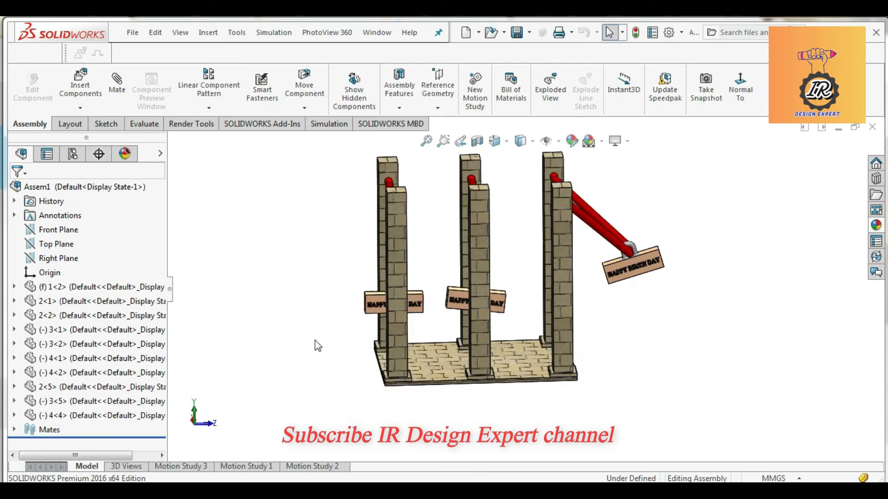
left_click(76, 300)
left_click(76, 315, "ctrl")
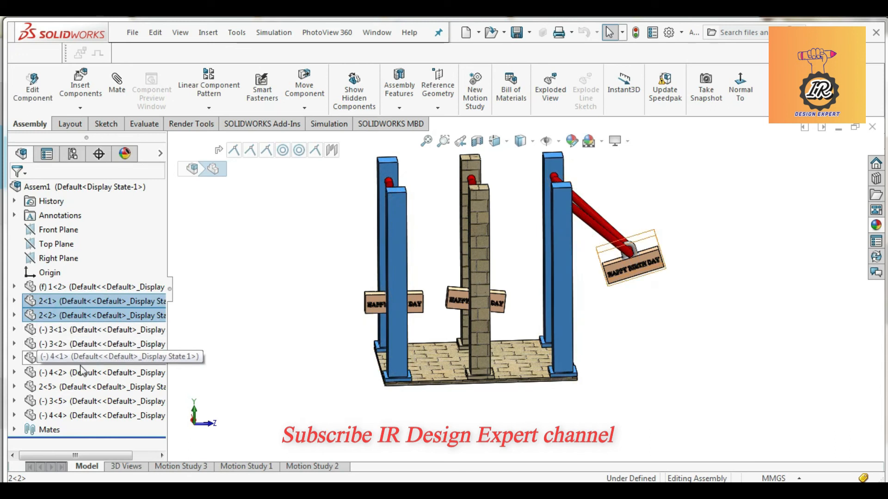
left_click(74, 389, "ctrl")
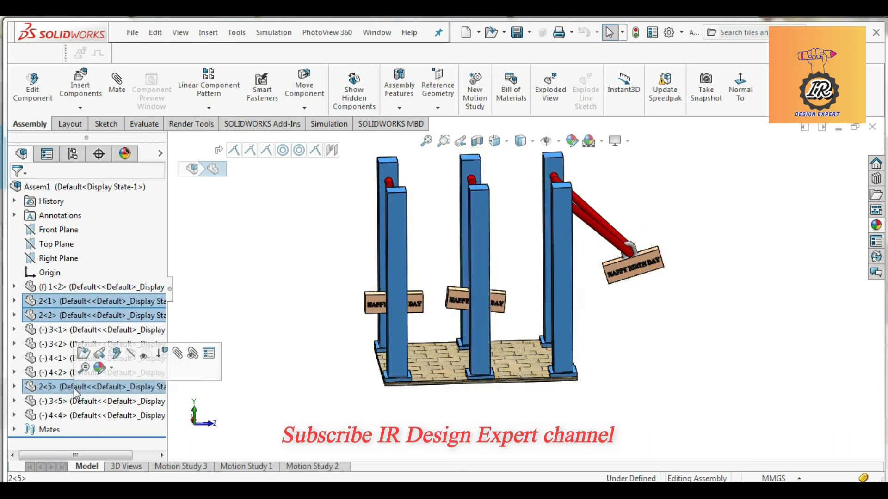
right_click(74, 387)
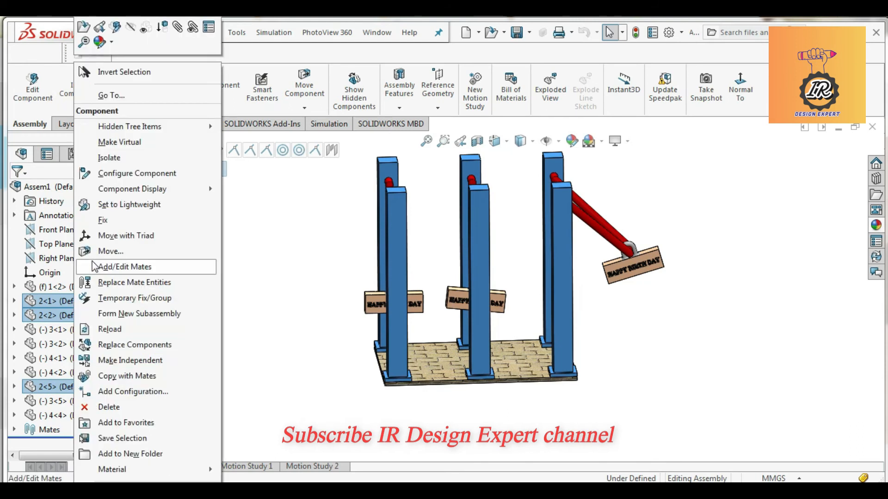
left_click(131, 26)
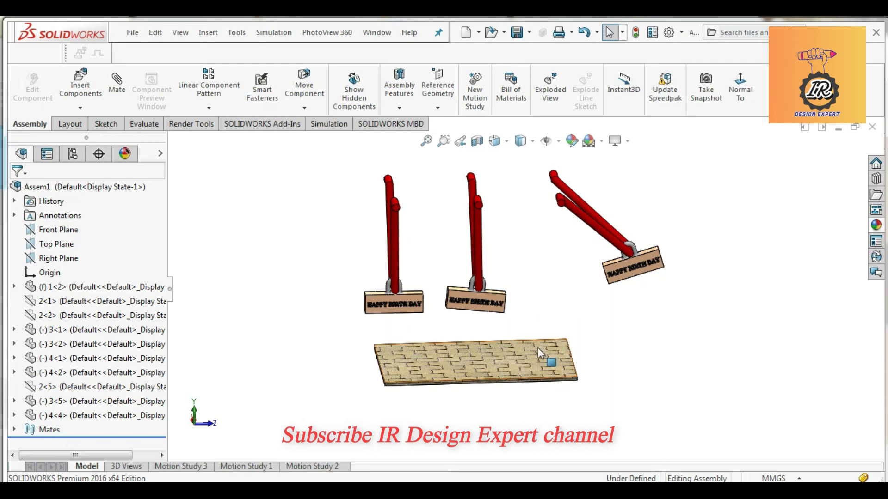
- Open Motion Study 3 and hide the pillar components 2<1>, 2<2> and 2<5> in it
left_click(185, 467)
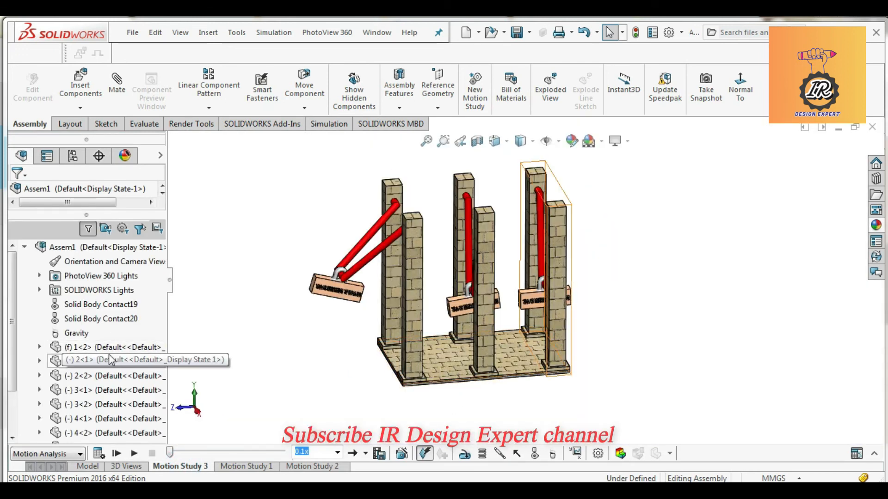
left_click(111, 362)
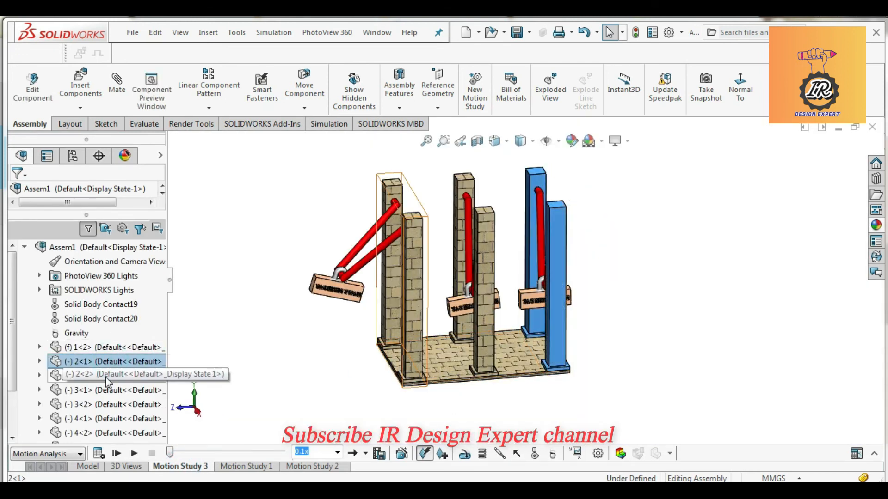
left_click(105, 376, "ctrl")
scroll(104, 433, "down", 3)
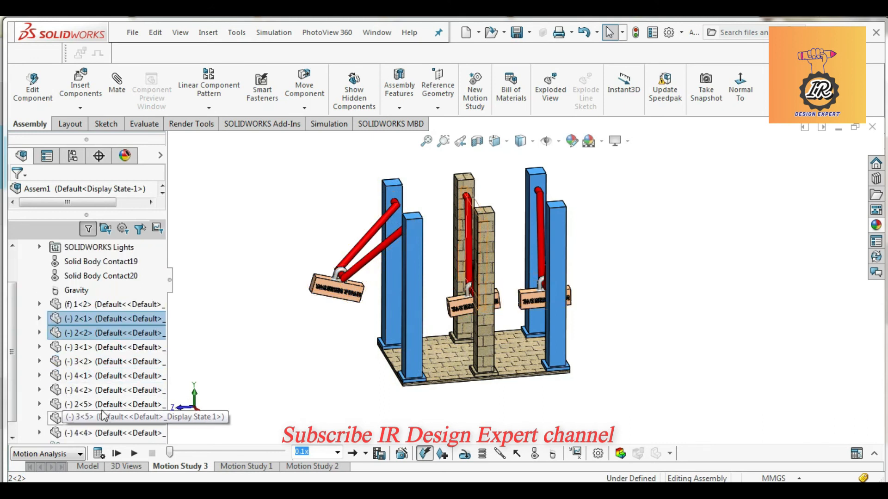
right_click(104, 406)
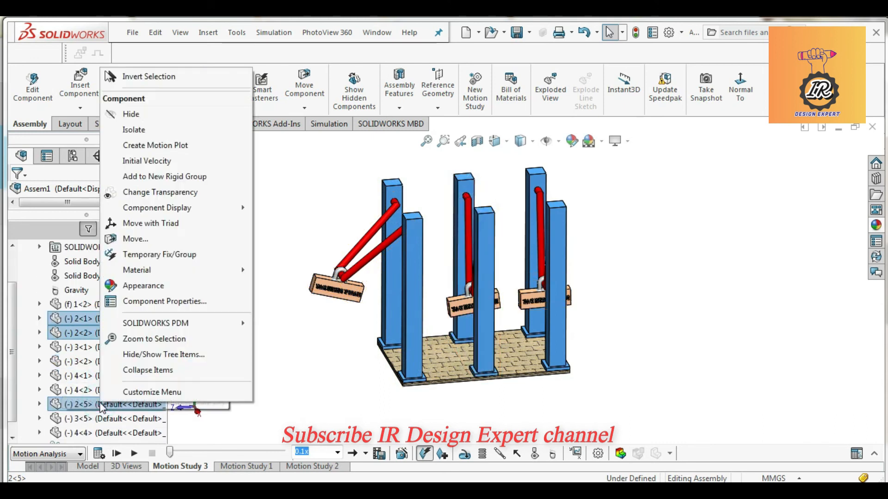
left_click(131, 114)
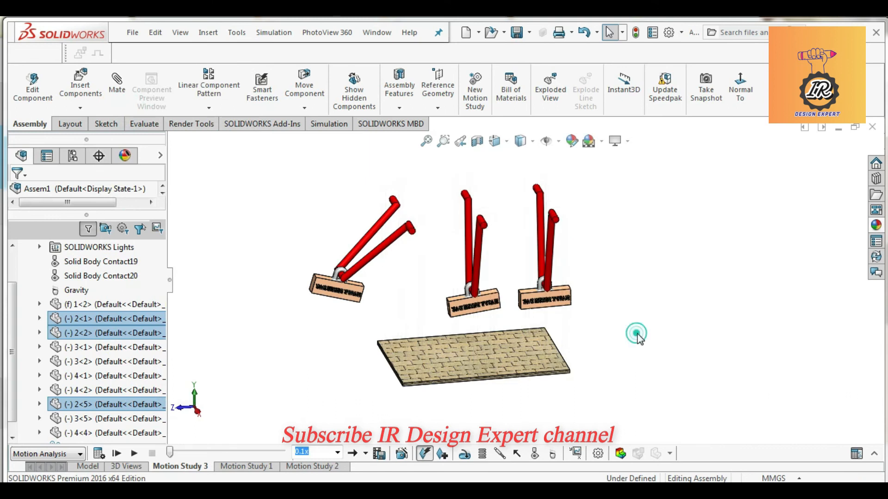
- Calculate Motion Study 3, recalculate it to watch the signs collide, and close the Motion Analysis messages
left_click(98, 453)
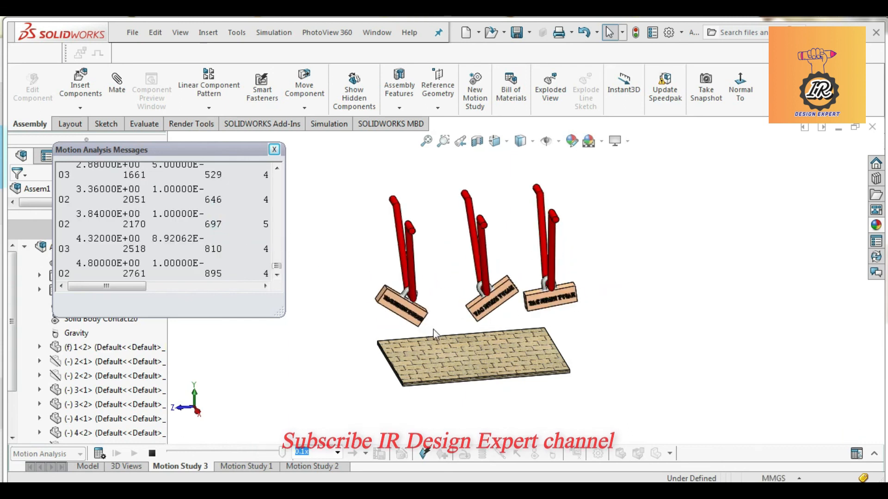
scroll(449, 318, "down", 2)
scroll(450, 318, "down", 1)
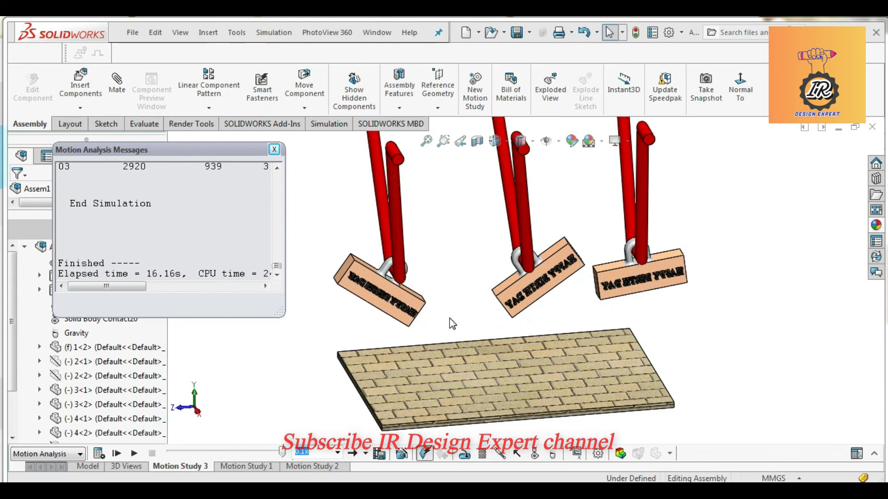
scroll(449, 318, "up", 2)
middle_click_drag(478, 338, 510, 327)
left_click(99, 453)
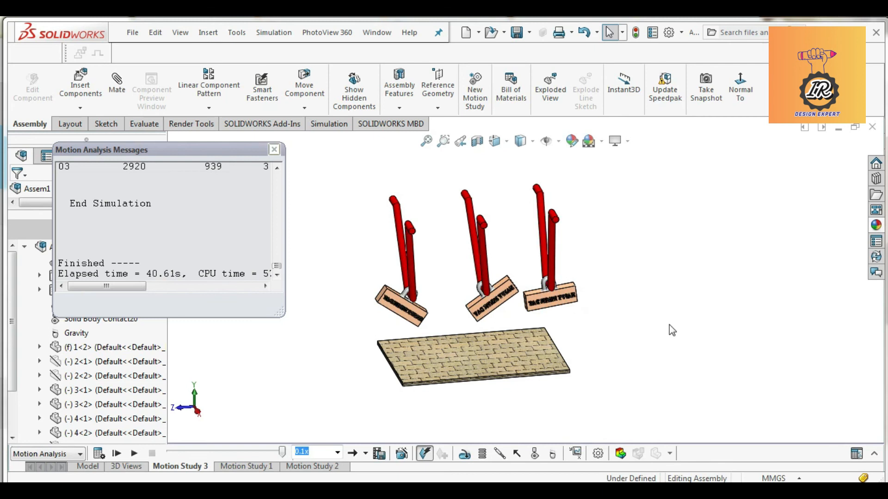
left_click(274, 150)
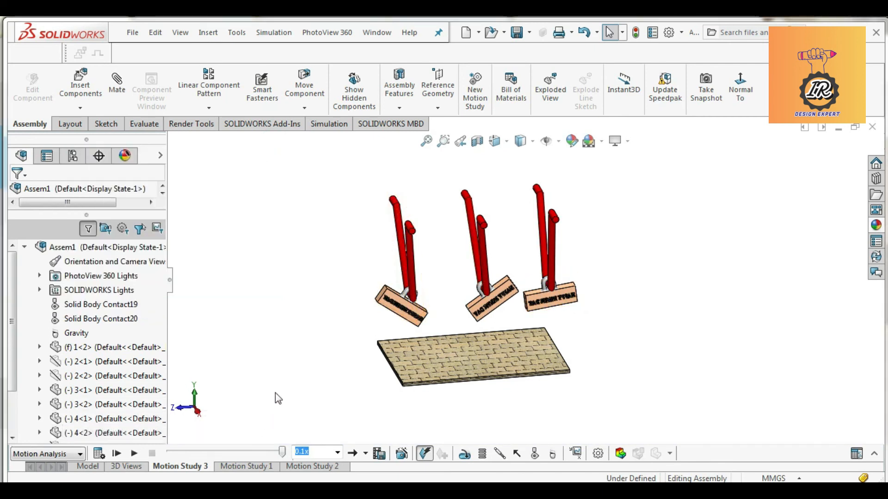